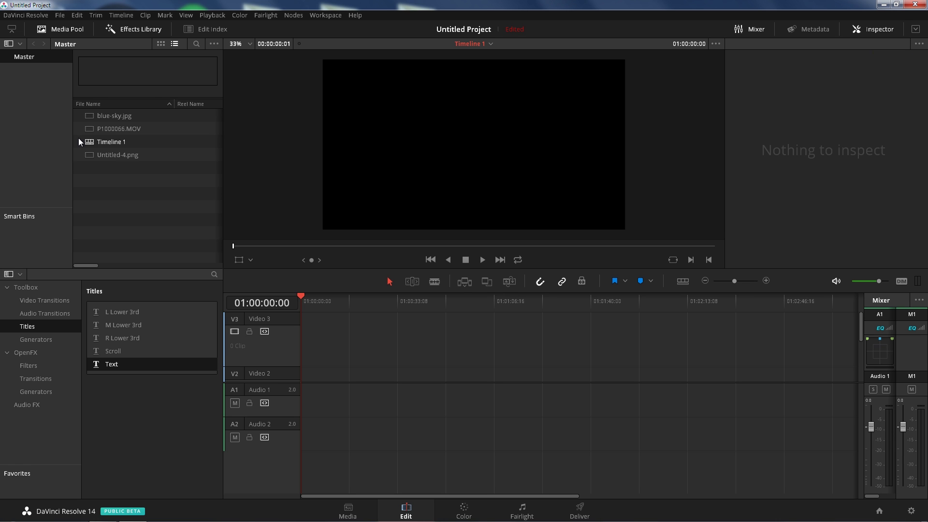
Step: Add the P1000066.MOV clip at the start of Timeline 1 and return the playhead to the beginning
{"action": "left_click", "coordinate": [111, 128]}
{"action": "left_click_drag", "start_coordinate": [95, 129], "coordinate": [309, 398]}
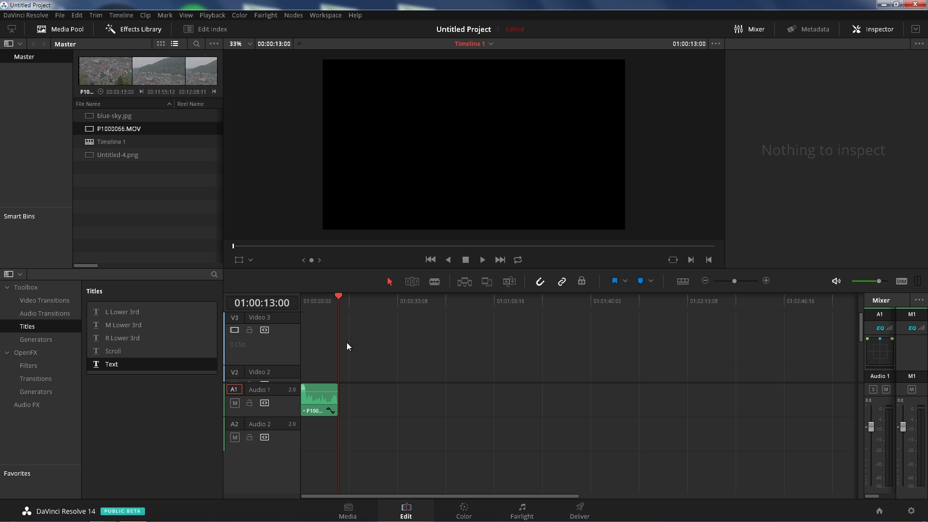
{"action": "left_click_drag", "start_coordinate": [314, 296], "coordinate": [299, 297]}
{"action": "key", "text": "space"}
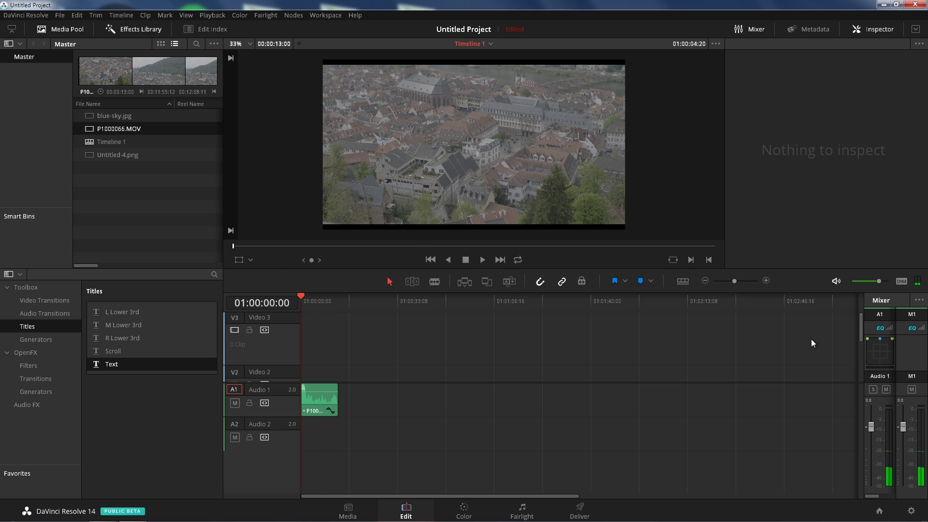
{"action": "key", "text": "shift+z"}
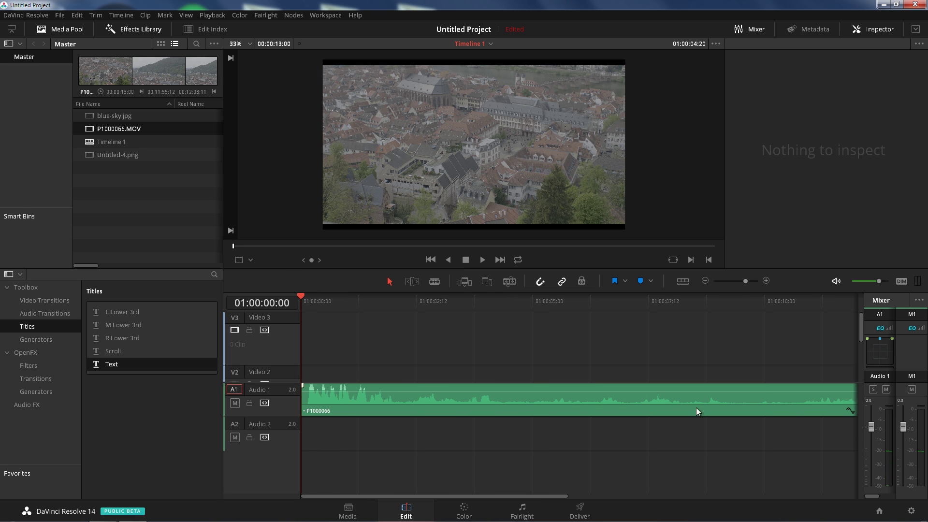
Step: Move the P1000066 clip up from Video 1 to Video 2, keeping it at the start of the timeline
{"action": "scroll", "coordinate": [434, 355], "scroll_direction": "down", "scroll_amount": 1}
{"action": "scroll", "coordinate": [416, 353], "scroll_direction": "down", "scroll_amount": 2}
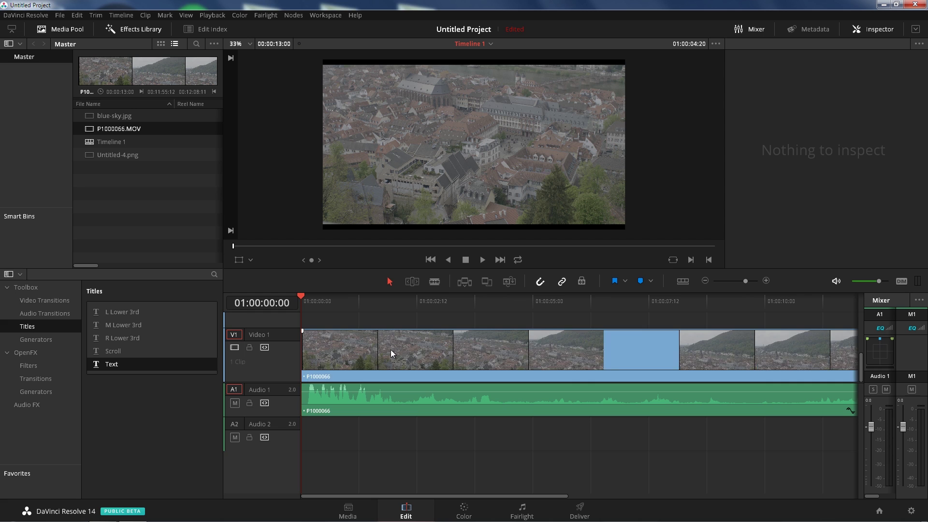
{"action": "left_click", "coordinate": [341, 353]}
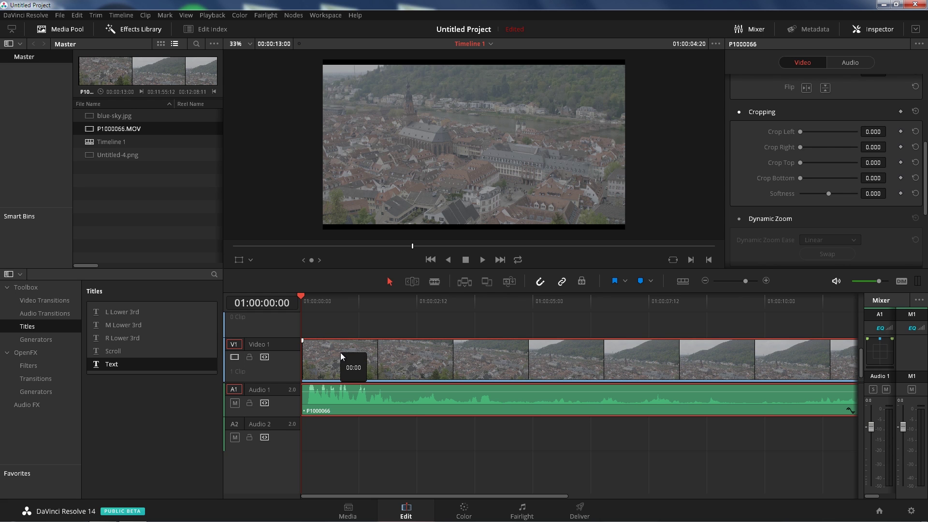
{"action": "left_click_drag", "start_coordinate": [340, 353], "coordinate": [326, 333]}
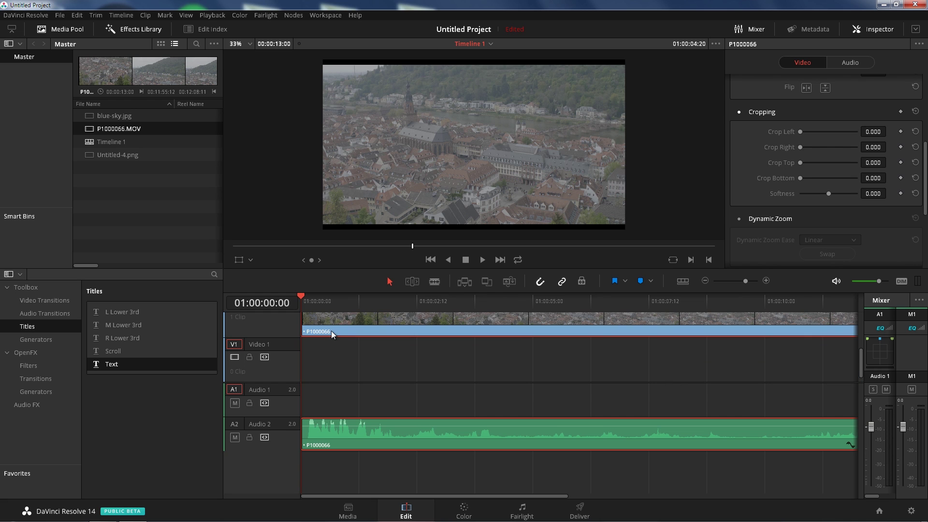
Step: Place the blue-sky.jpg image on Video 1 at the start of the timeline, beneath the P1000066 clip
{"action": "left_click", "coordinate": [114, 116]}
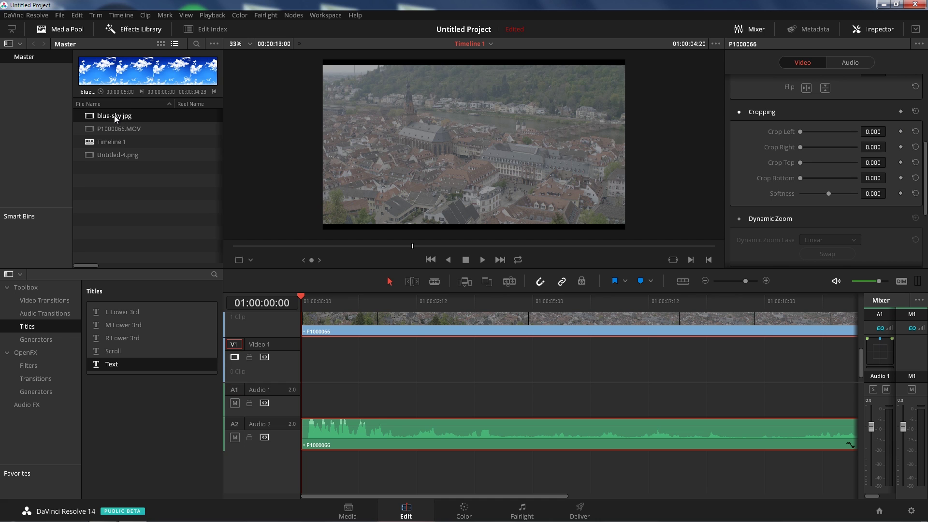
{"action": "left_click_drag", "start_coordinate": [111, 115], "coordinate": [300, 366]}
{"action": "scroll", "coordinate": [353, 366], "scroll_direction": "down", "scroll_amount": 3}
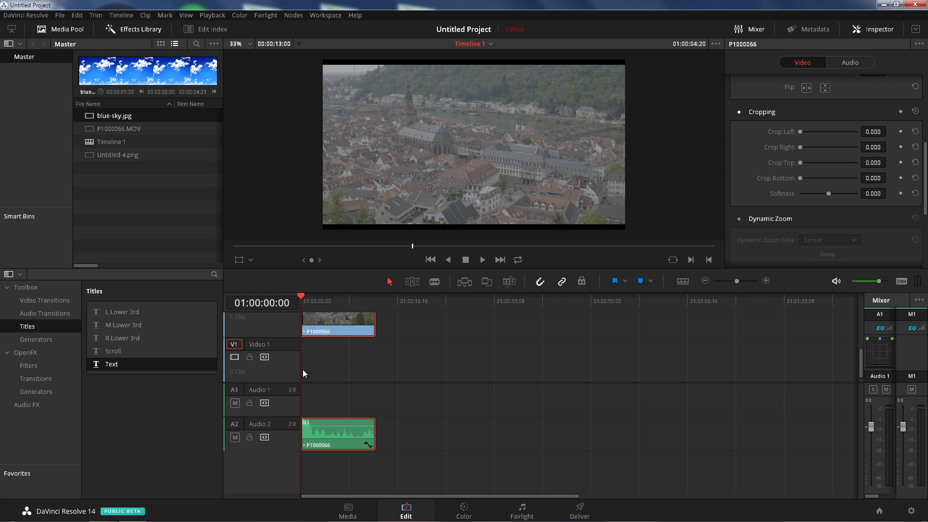
{"action": "key", "text": "ctrl+equal"}
{"action": "left_click_drag", "start_coordinate": [114, 116], "coordinate": [303, 344]}
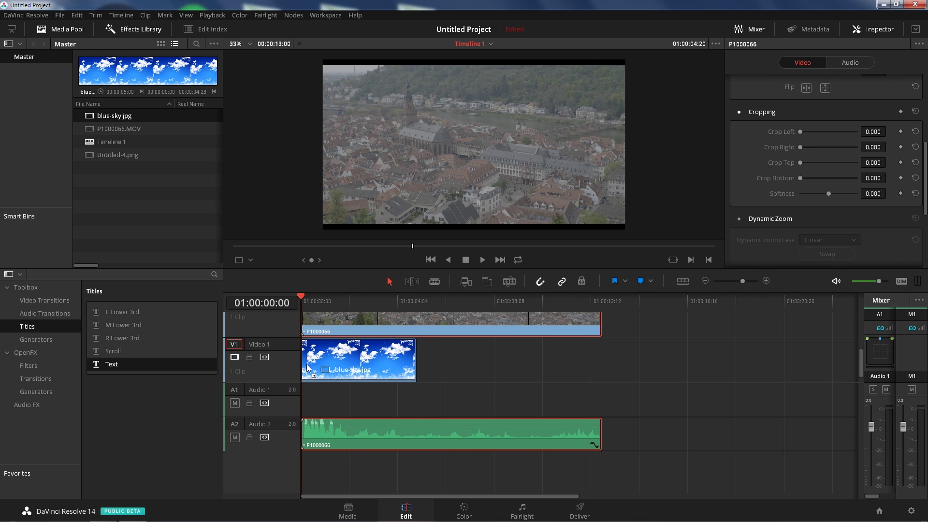
{"action": "left_click", "coordinate": [311, 300]}
{"action": "left_click_drag", "start_coordinate": [311, 301], "coordinate": [306, 299]}
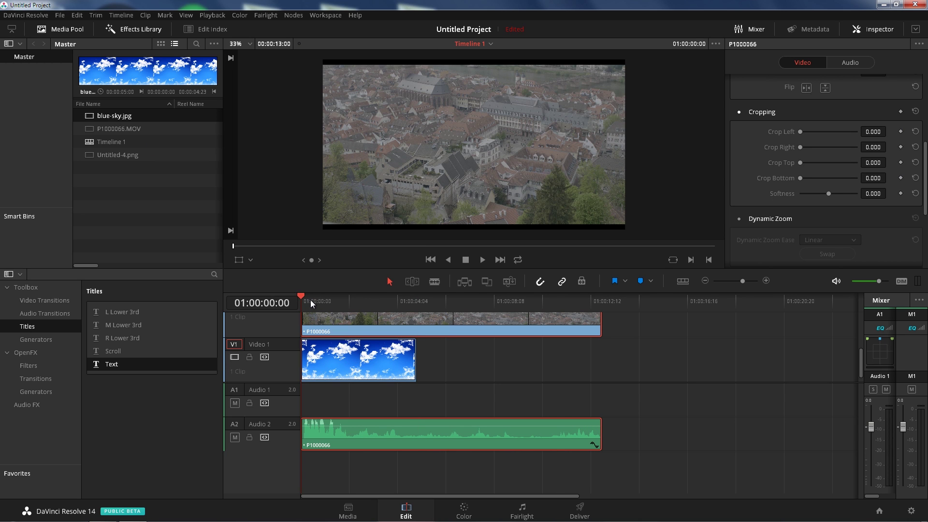
Step: Add an alpha output to the P1000066 clip's node graph on the Color page
{"action": "left_click", "coordinate": [464, 508]}
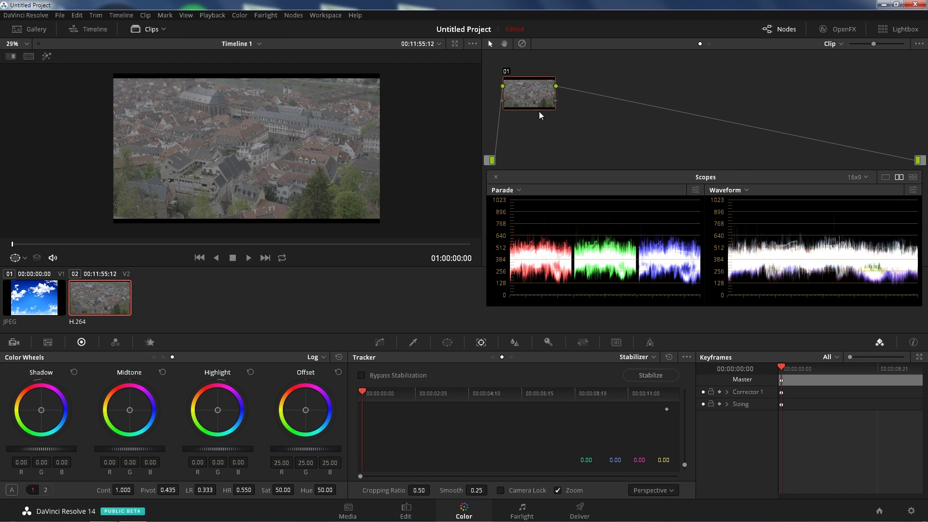
{"action": "left_click_drag", "start_coordinate": [541, 178], "coordinate": [503, 316]}
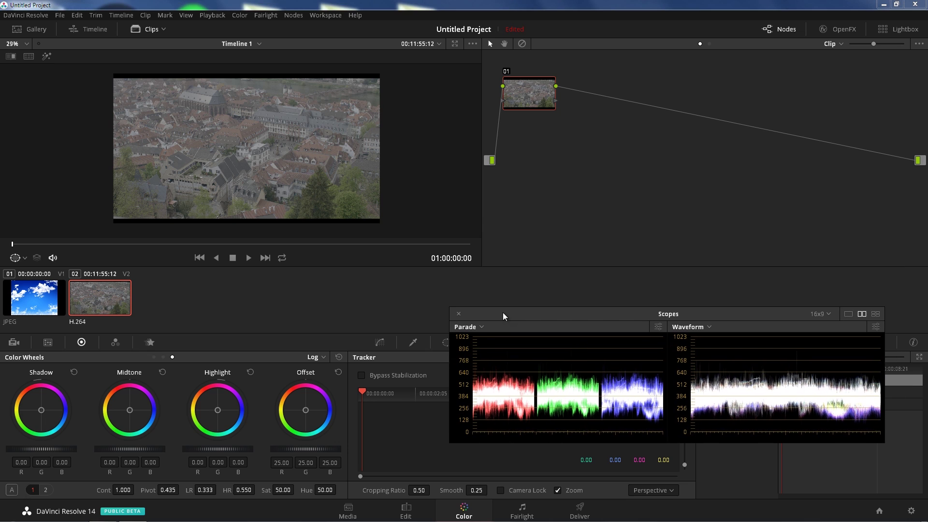
{"action": "right_click", "coordinate": [594, 117]}
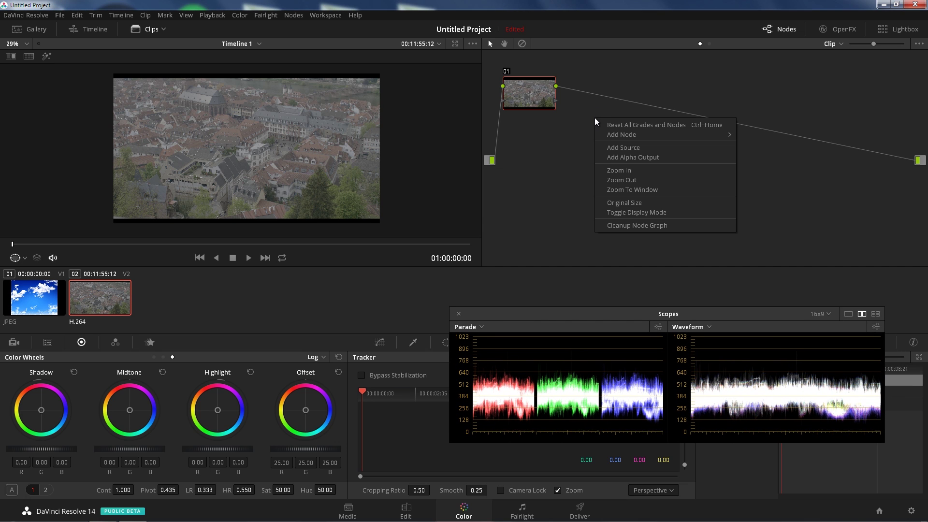
{"action": "left_click", "coordinate": [649, 163]}
{"action": "right_click", "coordinate": [735, 186]}
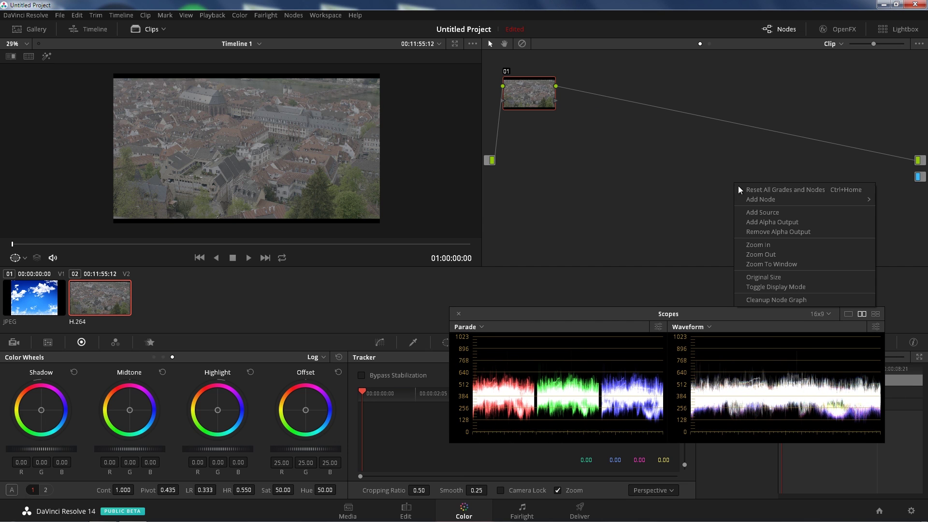
{"action": "left_click", "coordinate": [613, 5]}
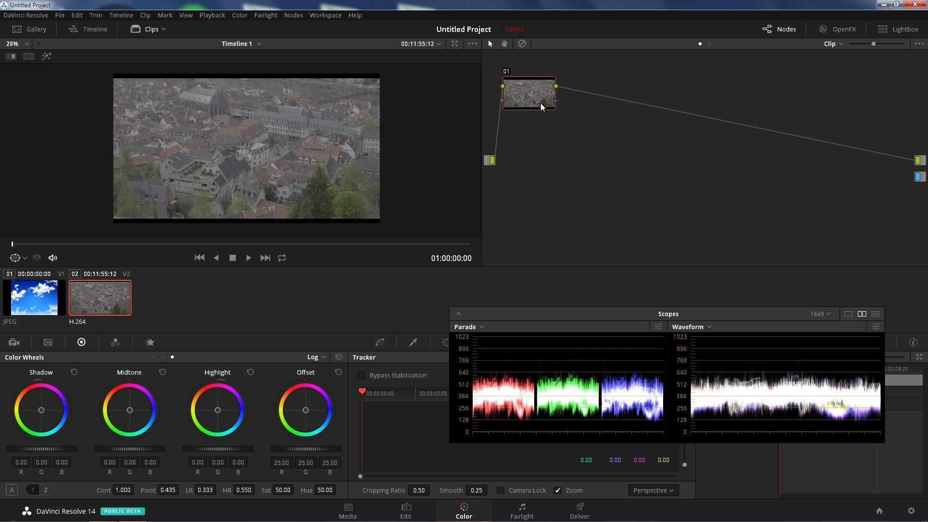
Step: Add a serial node after node 01 and connect its key output to the alpha output
{"action": "key", "text": "alt+s"}
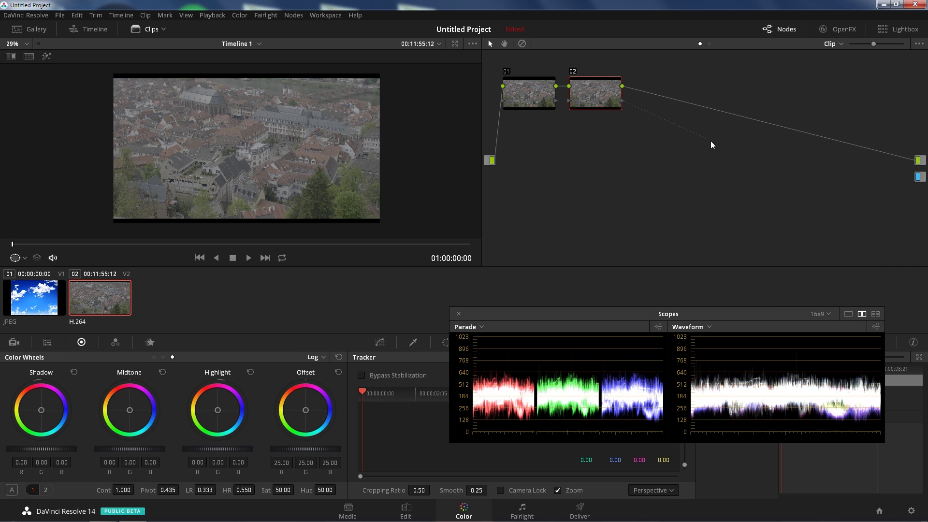
{"action": "left_click_drag", "start_coordinate": [907, 179], "coordinate": [920, 177]}
Step: Apply the Arri Alexa LogC to Rec709 3D LUT to node 01, checking on a frame that shows the sky
{"action": "left_click_drag", "start_coordinate": [262, 244], "coordinate": [308, 244]}
{"action": "right_click", "coordinate": [526, 95]}
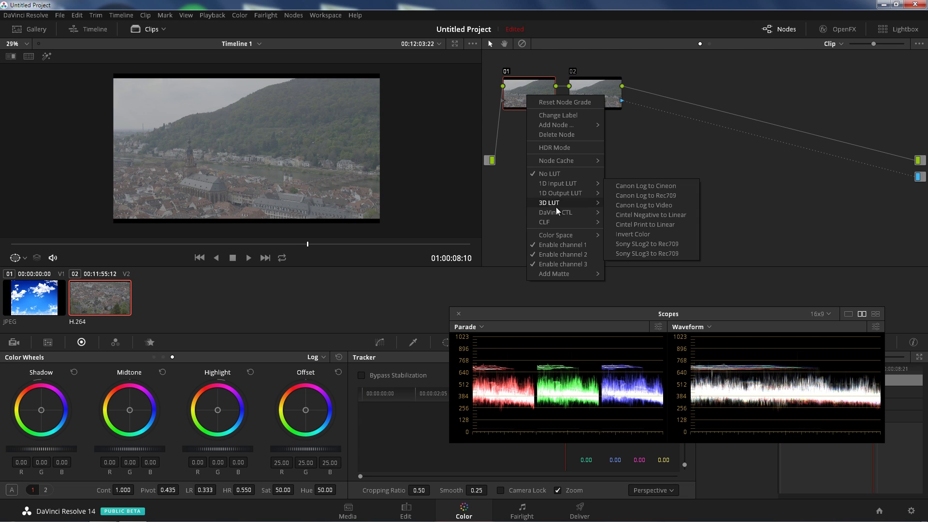
{"action": "mouse_move", "coordinate": [556, 202]}
{"action": "mouse_move", "coordinate": [669, 205]}
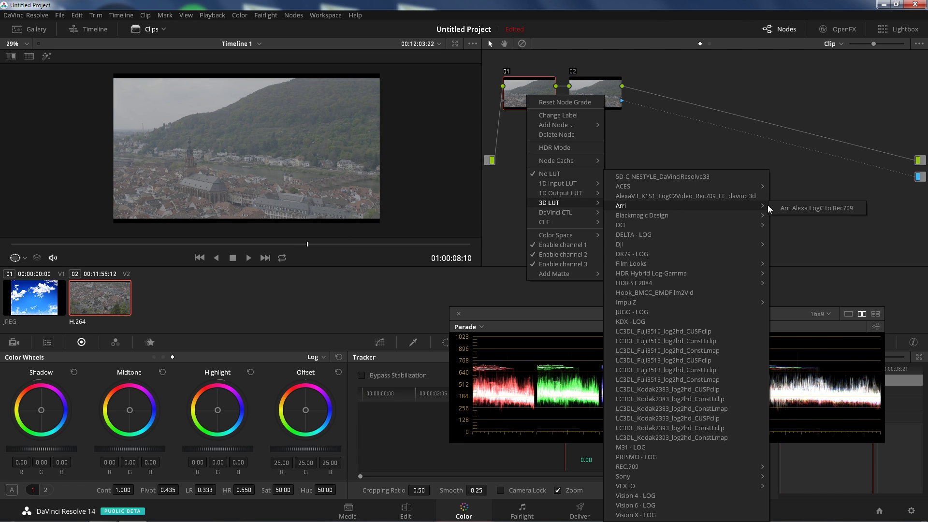
{"action": "left_click", "coordinate": [814, 209]}
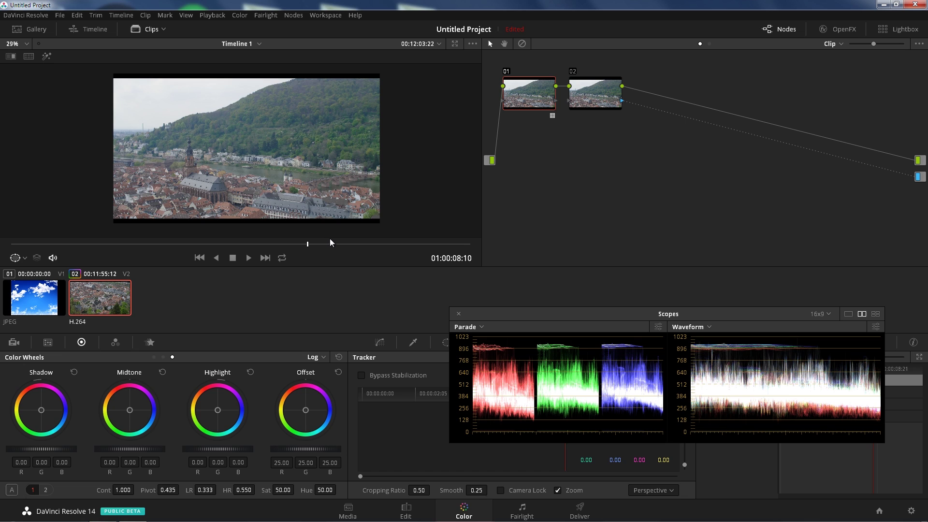
Step: Close the scopes and sample the pale sky with the HSL qualifier on node 02
{"action": "left_click", "coordinate": [583, 100]}
{"action": "left_click_drag", "start_coordinate": [485, 313], "coordinate": [533, 379]}
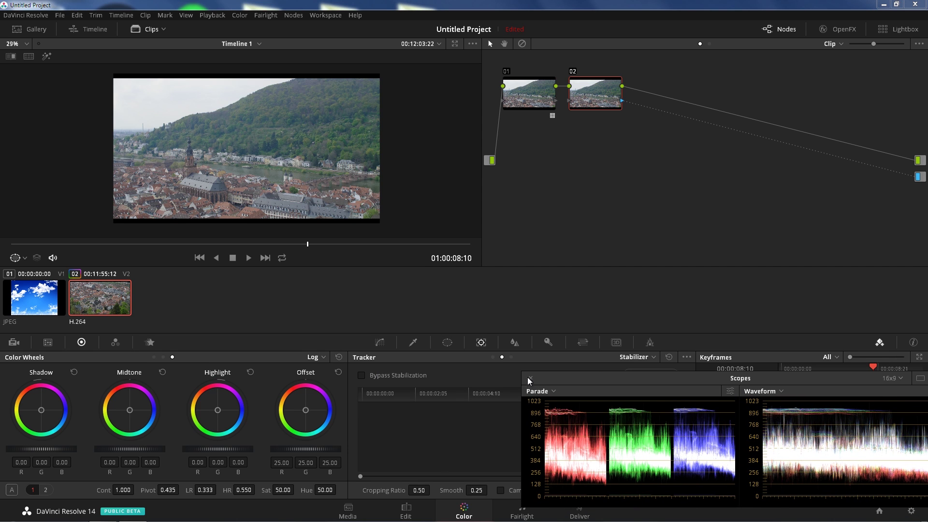
{"action": "left_click", "coordinate": [527, 378]}
{"action": "left_click", "coordinate": [398, 343]}
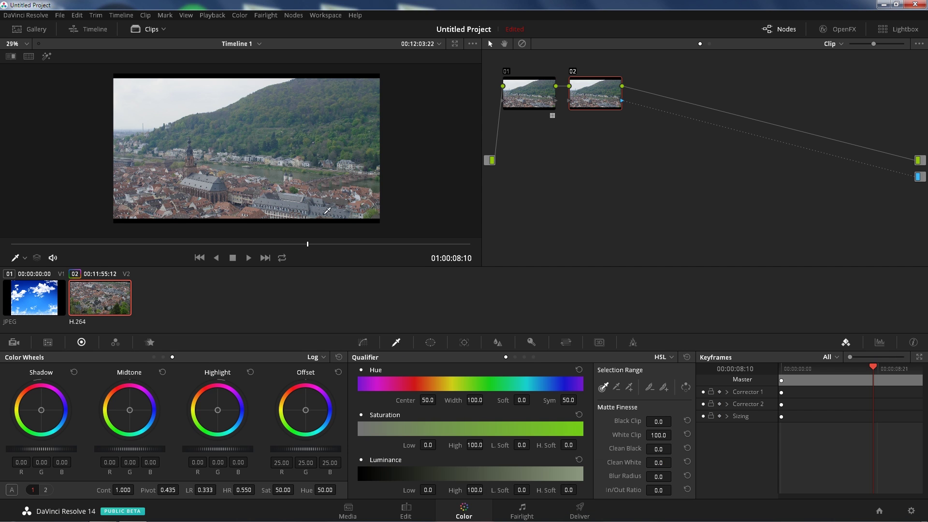
{"action": "left_click", "coordinate": [163, 89]}
{"action": "left_click_drag", "start_coordinate": [164, 89], "coordinate": [161, 83]}
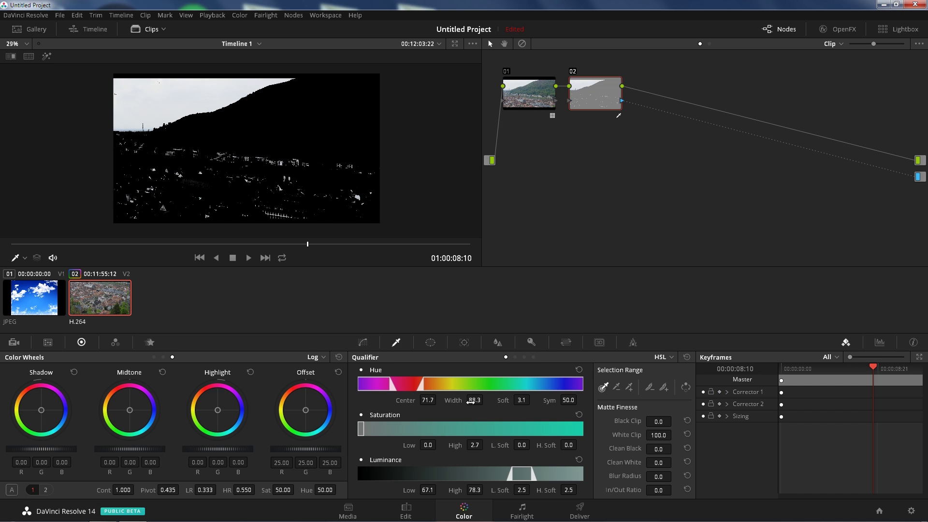
Step: Set the qualifier's hue center to 74.0, width 63.1 and symmetry 43.8, with saturation high 1.3 and high softness 0.3
{"action": "mouse_move", "coordinate": [485, 400]}
{"action": "left_mouse_down"}
{"action": "mouse_move", "coordinate": [486, 410]}
{"action": "mouse_move", "coordinate": [439, 401]}
{"action": "mouse_move", "coordinate": [484, 401]}
{"action": "left_mouse_up"}
{"action": "left_click_drag", "start_coordinate": [568, 401], "coordinate": [556, 402]}
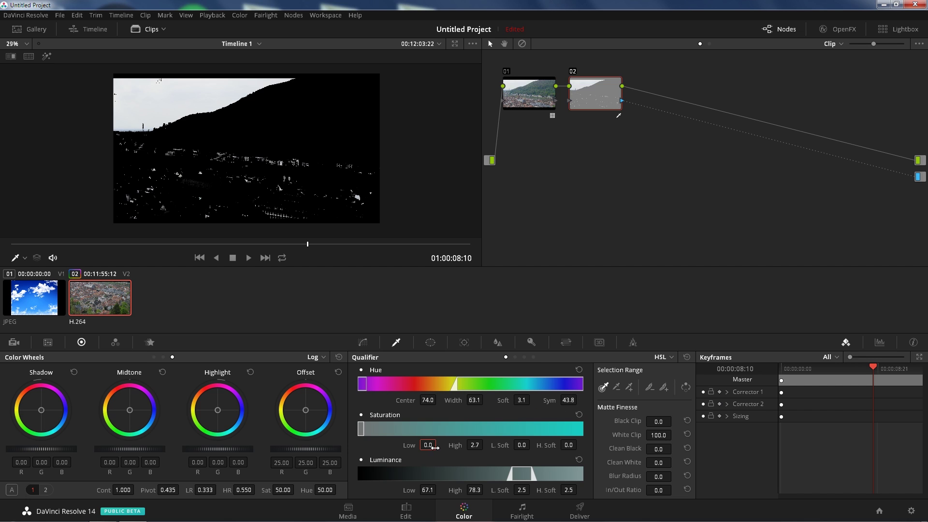
{"action": "left_click_drag", "start_coordinate": [431, 446], "coordinate": [565, 445]}
Step: Set the qualifier's luminance range to 70.3–79.1 and refine the matte with clean black 19.5, clean white 15.5 and blur radius 4.0
{"action": "left_click_drag", "start_coordinate": [421, 490], "coordinate": [453, 492]}
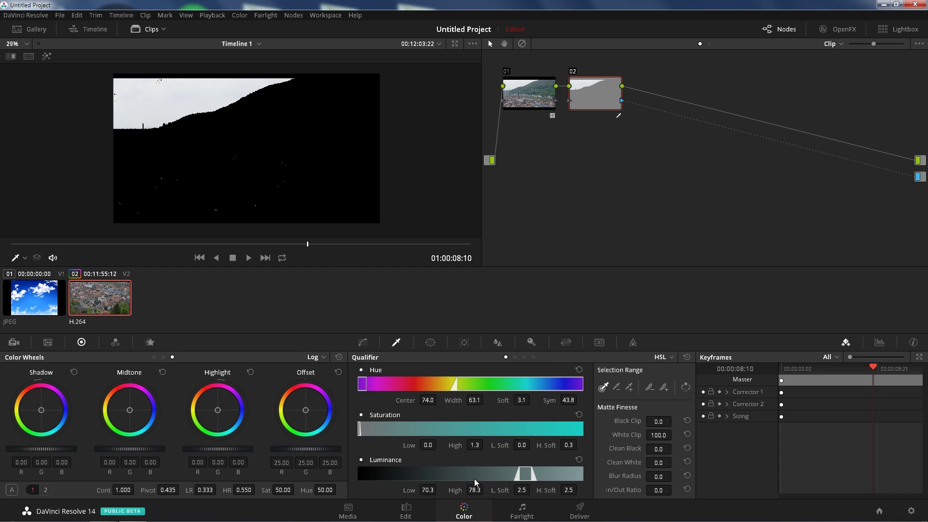
{"action": "left_click_drag", "start_coordinate": [476, 489], "coordinate": [483, 489]}
{"action": "left_click_drag", "start_coordinate": [676, 435], "coordinate": [675, 447]}
{"action": "left_click_drag", "start_coordinate": [674, 463], "coordinate": [674, 462]}
Step: Invert the qualifier selection so the sky is cut out, and return to the Edit page
{"action": "left_click", "coordinate": [687, 388]}
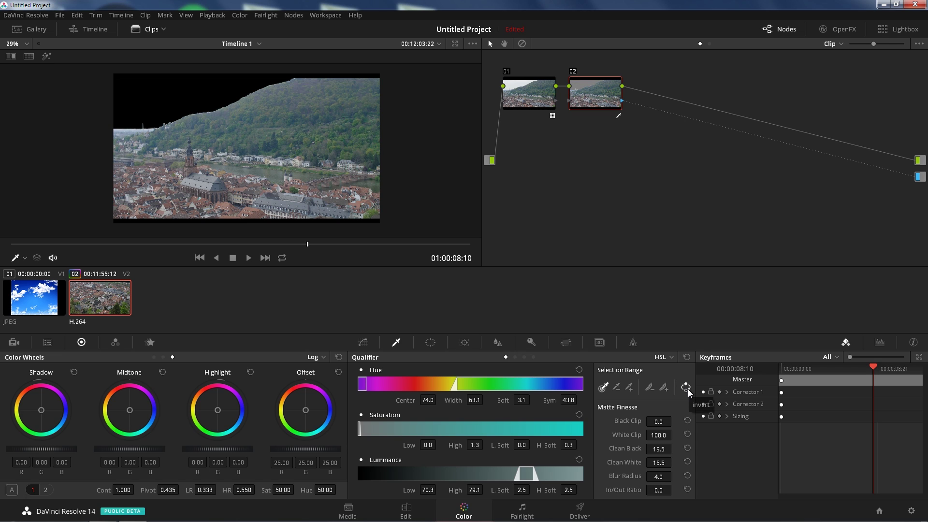
{"action": "left_click", "coordinate": [688, 391]}
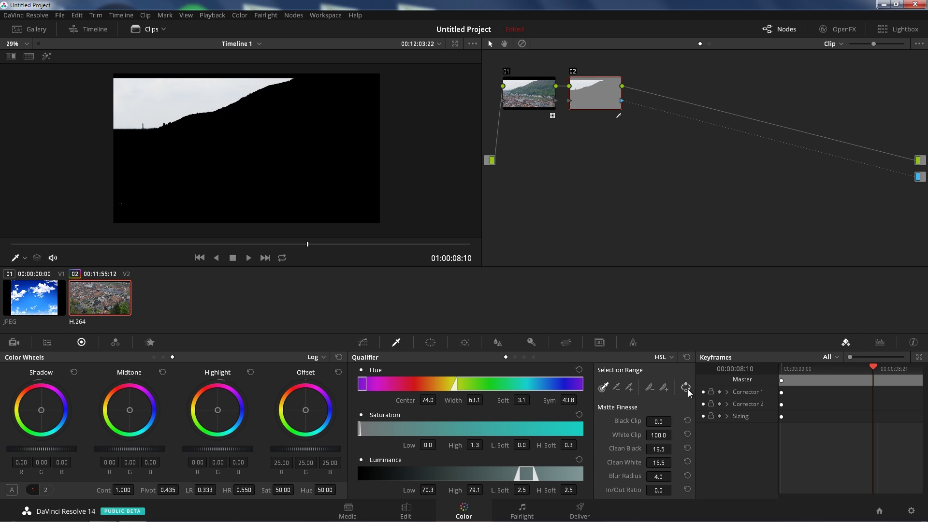
{"action": "left_click", "coordinate": [688, 391]}
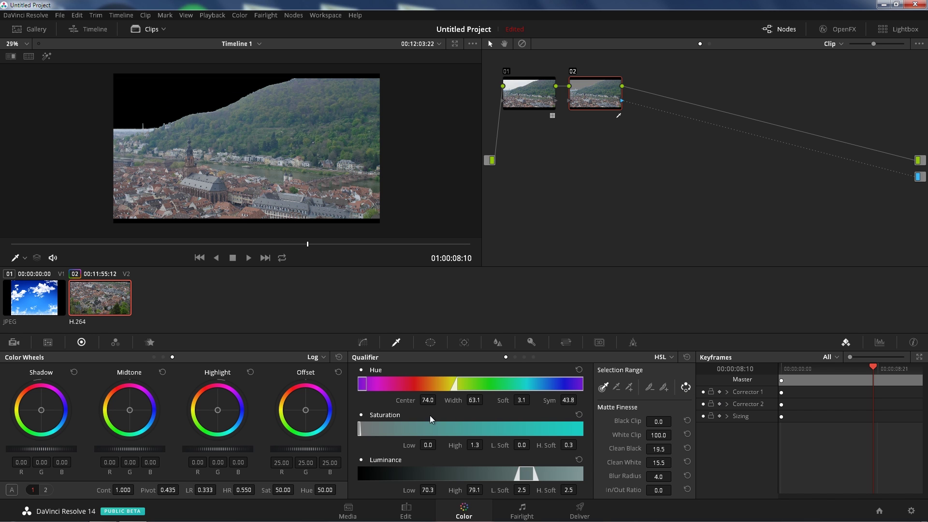
{"action": "left_click", "coordinate": [406, 510]}
{"action": "left_click_drag", "start_coordinate": [326, 314], "coordinate": [336, 308]}
{"action": "scroll", "coordinate": [363, 346], "scroll_direction": "down", "scroll_amount": 2}
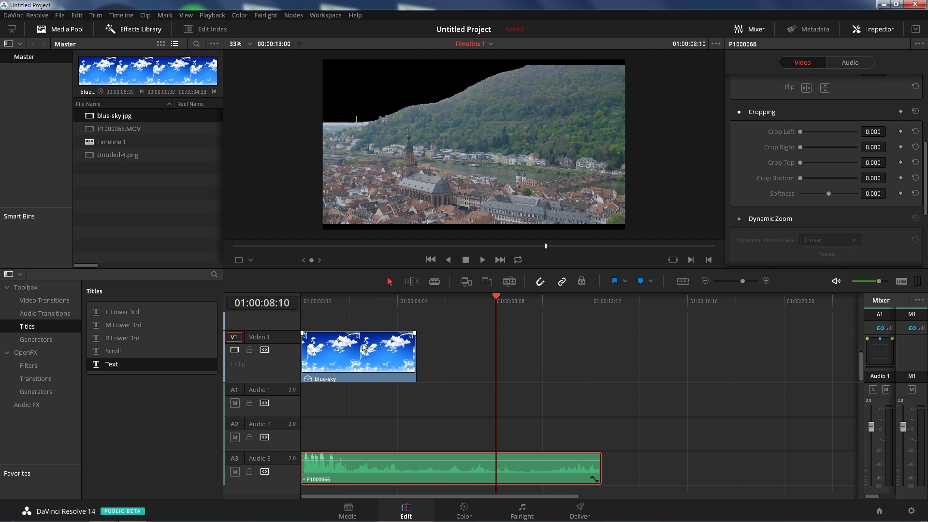
{"action": "scroll", "coordinate": [411, 358], "scroll_direction": "up", "scroll_amount": 3}
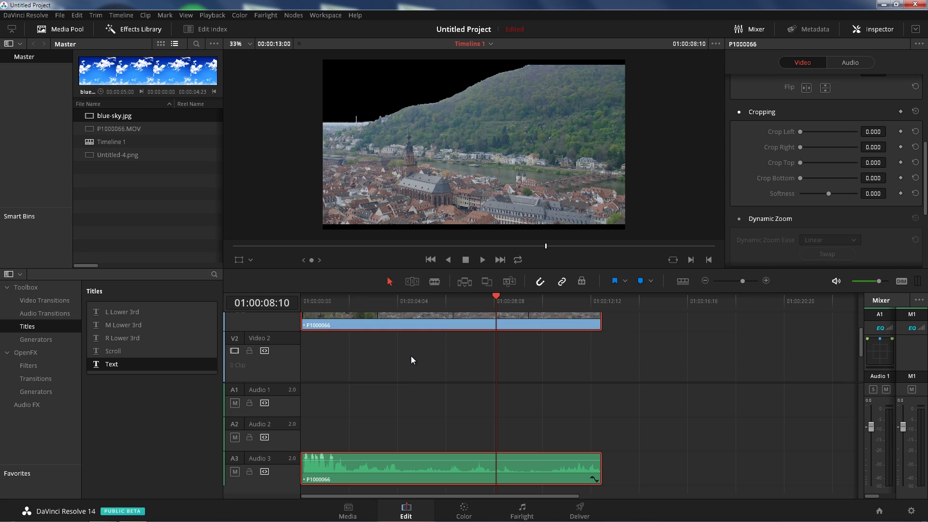
{"action": "scroll", "coordinate": [411, 357], "scroll_direction": "up", "scroll_amount": 1}
{"action": "left_click_drag", "start_coordinate": [342, 325], "coordinate": [333, 359]}
Step: Extend the blue-sky clip on Video 1 to the full length of the P1000066 clip
{"action": "scroll", "coordinate": [360, 360], "scroll_direction": "down", "scroll_amount": 2}
{"action": "scroll", "coordinate": [363, 362], "scroll_direction": "down", "scroll_amount": 1}
{"action": "left_click_drag", "start_coordinate": [415, 363], "coordinate": [603, 363]}
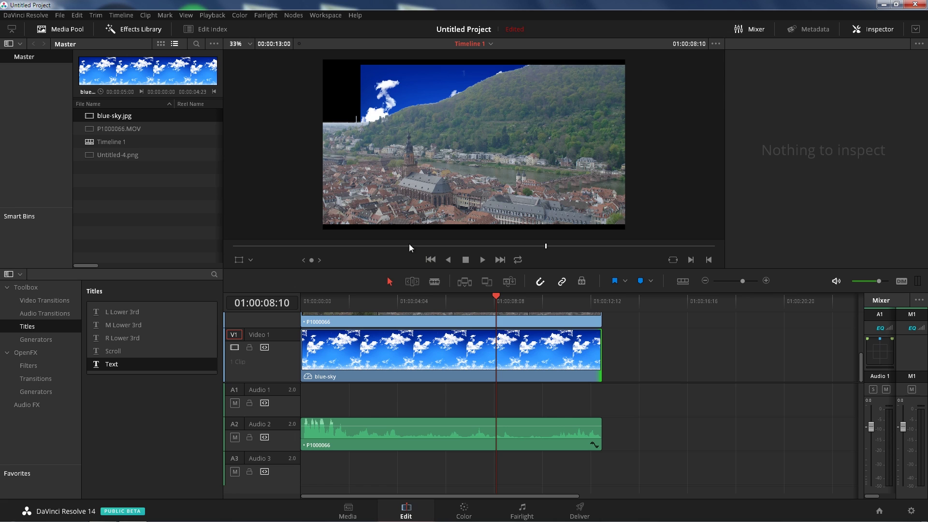
Step: Reposition the blue-sky image to X -329 and Y 309 so it fills the sky area, and check a later frame
{"action": "left_click", "coordinate": [371, 346]}
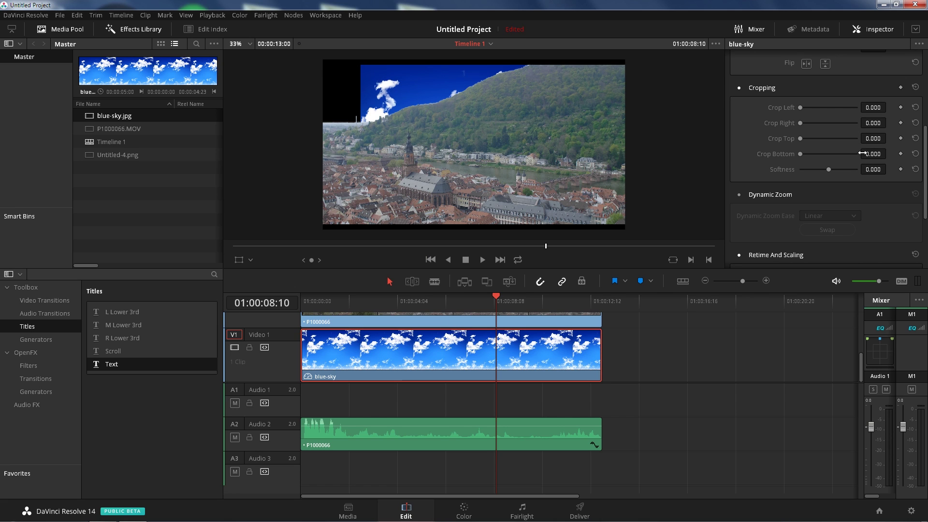
{"action": "scroll", "coordinate": [889, 130], "scroll_direction": "up", "scroll_amount": 5}
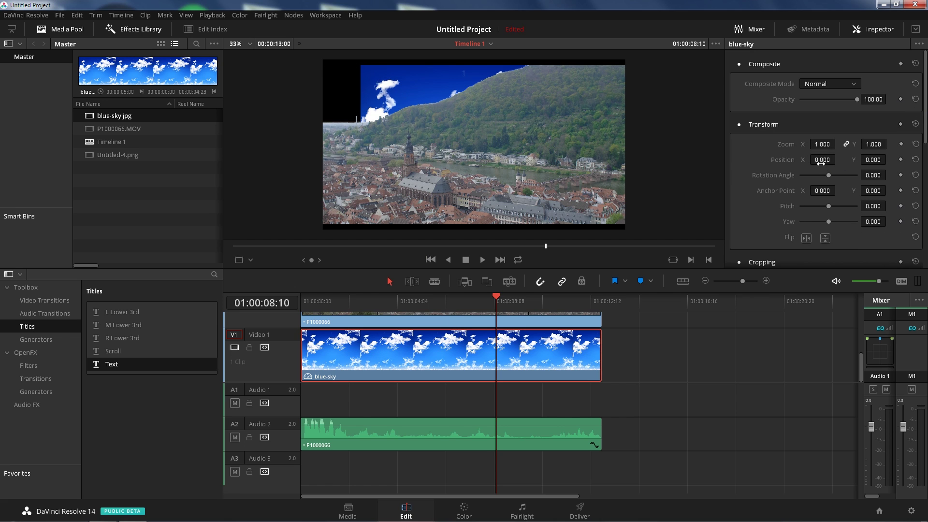
{"action": "left_click_drag", "start_coordinate": [820, 163], "coordinate": [662, 163]}
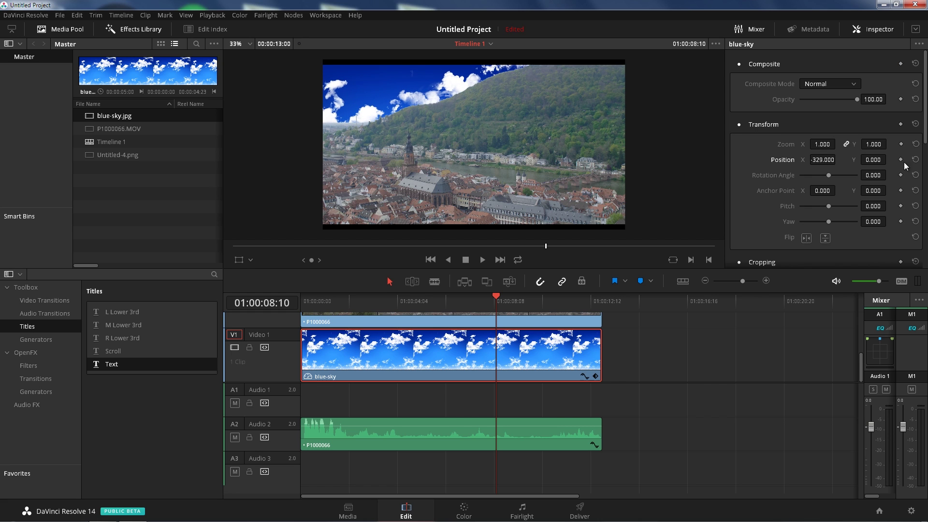
{"action": "mouse_move", "coordinate": [874, 161]}
{"action": "left_mouse_down"}
{"action": "mouse_move", "coordinate": [927, 161]}
{"action": "mouse_move", "coordinate": [888, 160]}
{"action": "left_mouse_up"}
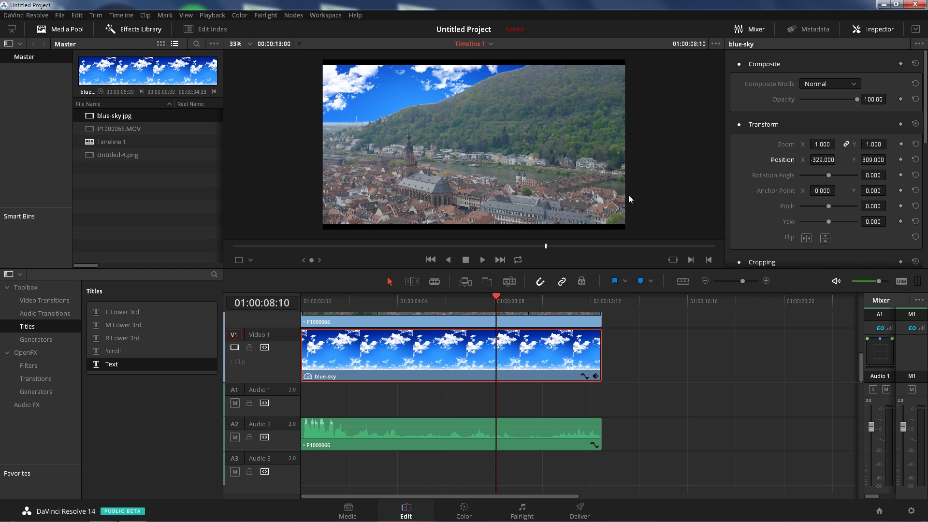
{"action": "mouse_move", "coordinate": [633, 251]}
{"action": "left_mouse_down"}
{"action": "mouse_move", "coordinate": [729, 248]}
{"action": "mouse_move", "coordinate": [627, 250]}
{"action": "left_mouse_up"}
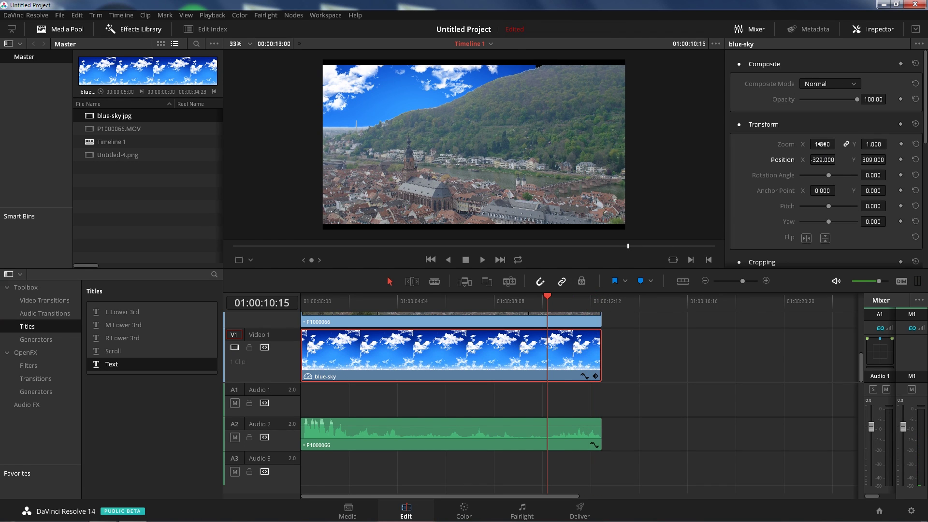
Step: Set the blue-sky image's horizontal position to X -265
{"action": "mouse_move", "coordinate": [822, 160]}
{"action": "left_mouse_down"}
{"action": "mouse_move", "coordinate": [838, 158]}
{"action": "mouse_move", "coordinate": [830, 157]}
{"action": "left_mouse_up"}
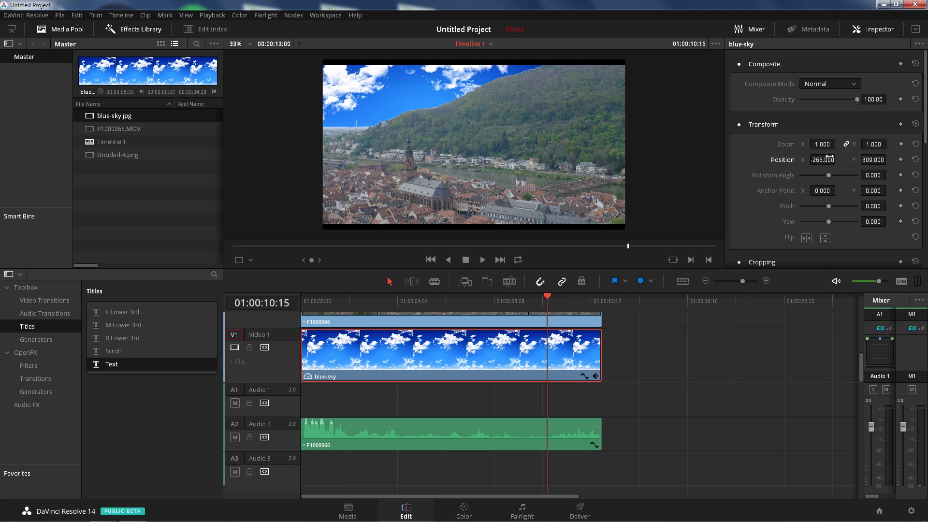
Step: Open the stabilizer for the P1000066 clip on the Color page and switch it to Classic Stabilizer
{"action": "left_click", "coordinate": [462, 516]}
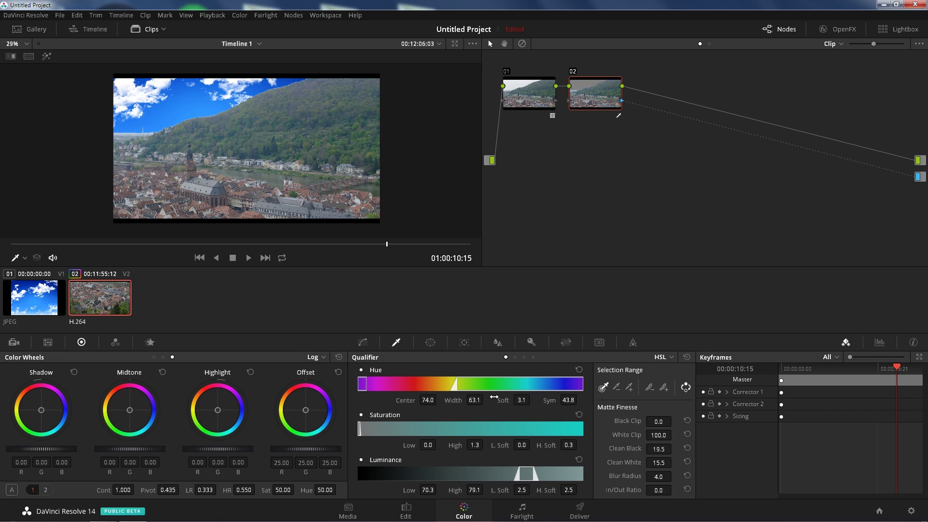
{"action": "left_click", "coordinate": [464, 343]}
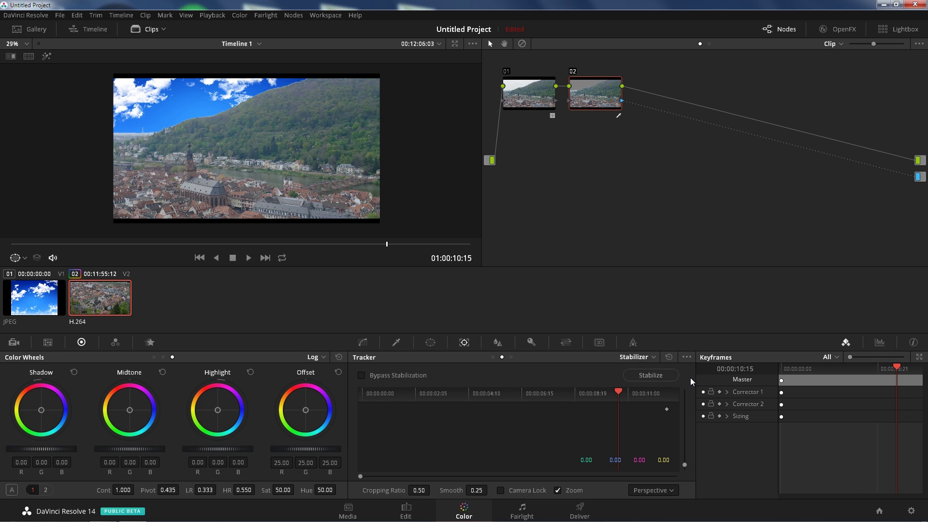
{"action": "left_click", "coordinate": [648, 357]}
{"action": "left_click", "coordinate": [642, 381]}
{"action": "left_click", "coordinate": [687, 358]}
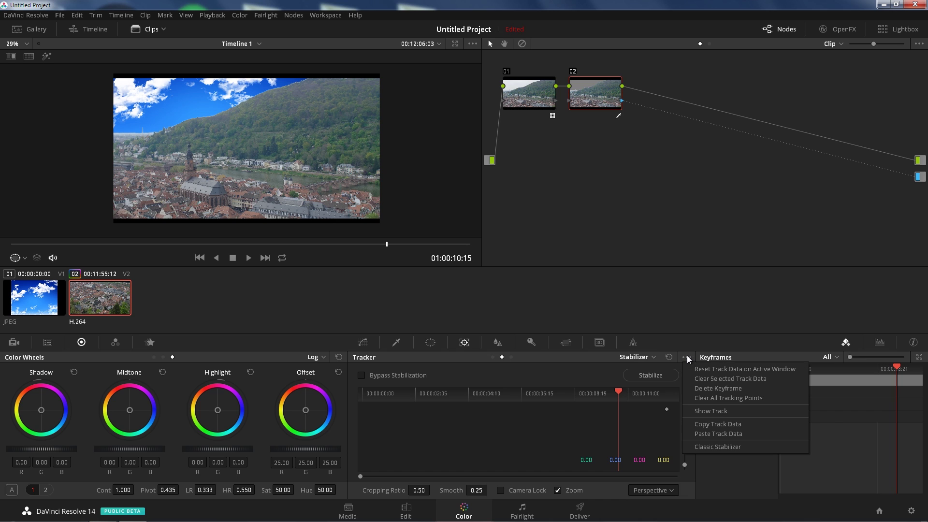
{"action": "left_click", "coordinate": [728, 447]}
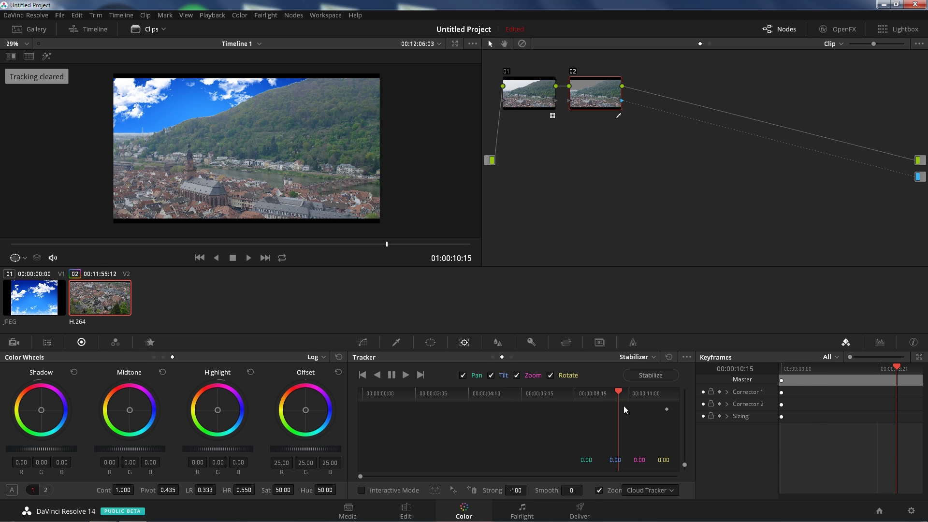
Step: Track the P1000066 clip forward from its first frame with pan, tilt, zoom and rotate enabled
{"action": "left_click_drag", "start_coordinate": [618, 390], "coordinate": [396, 408]}
{"action": "left_click", "coordinate": [359, 399]}
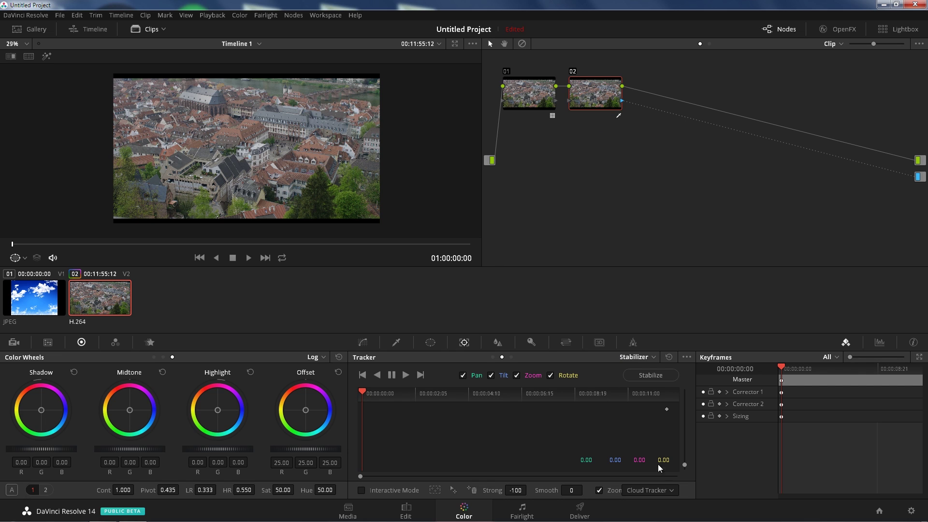
{"action": "left_click", "coordinate": [687, 358]}
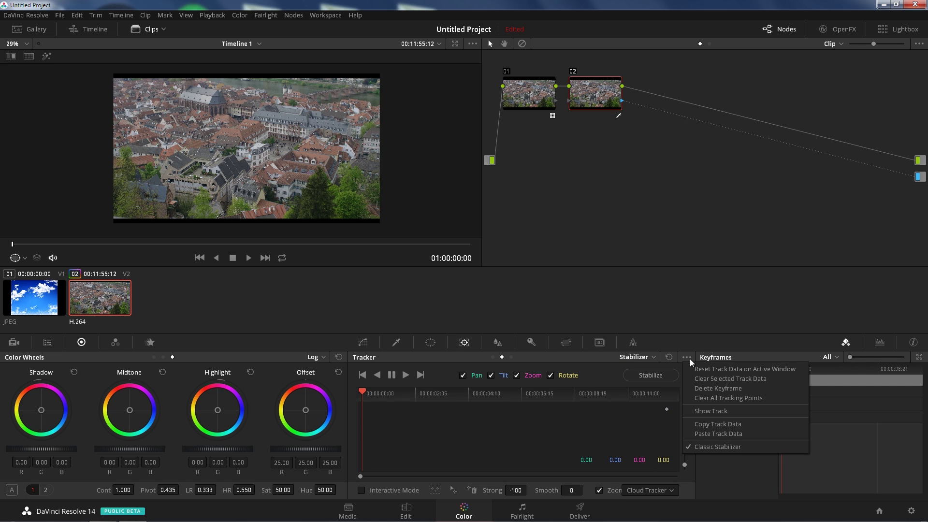
{"action": "left_click", "coordinate": [690, 280]}
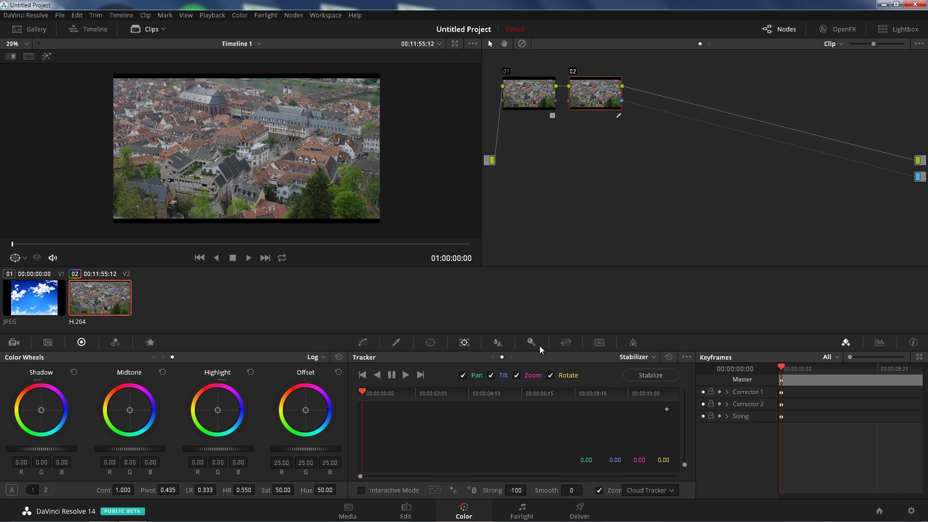
{"action": "left_click", "coordinate": [405, 376]}
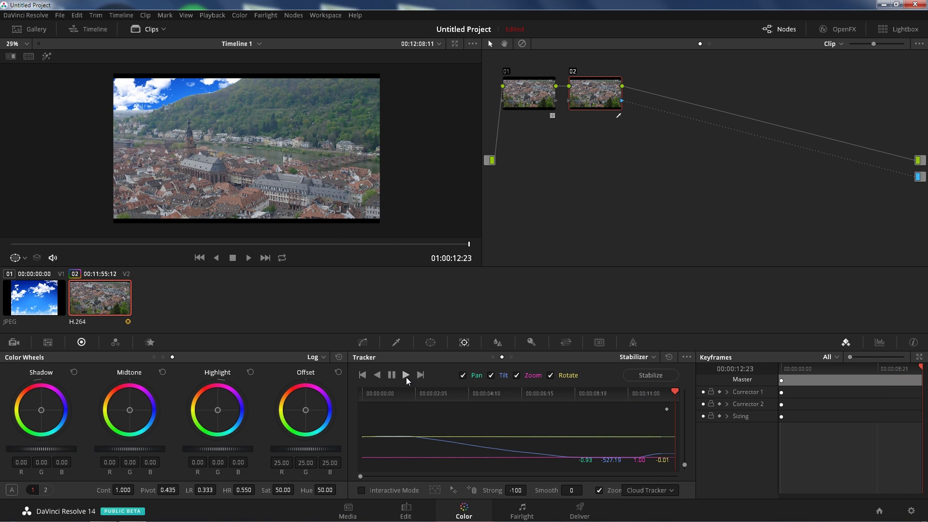
Step: Return to the first frame and copy the P1000066 clip's track data
{"action": "left_click_drag", "start_coordinate": [369, 394], "coordinate": [354, 392]}
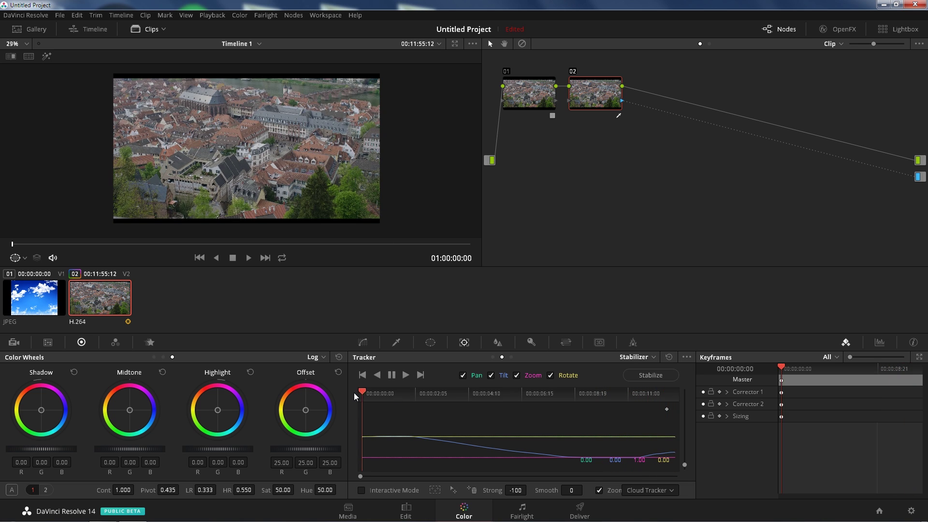
{"action": "left_click", "coordinate": [686, 358]}
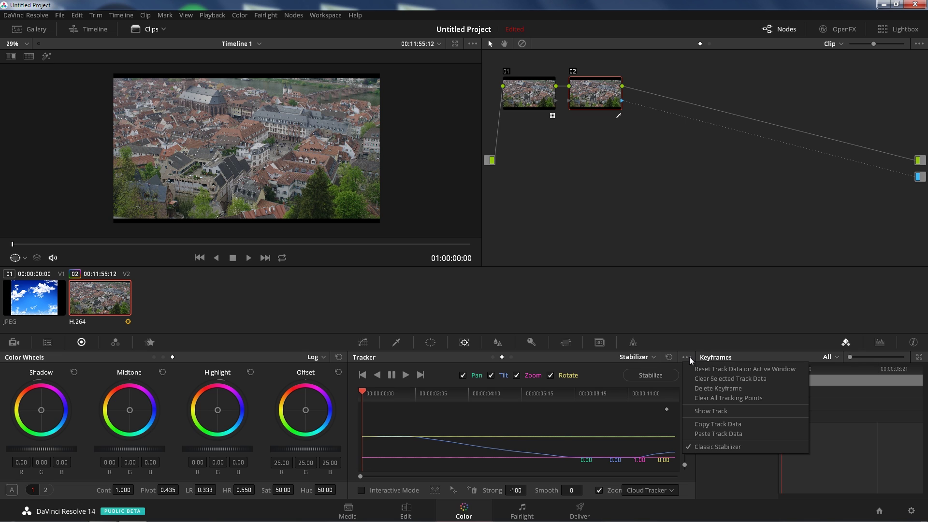
{"action": "left_click", "coordinate": [724, 426]}
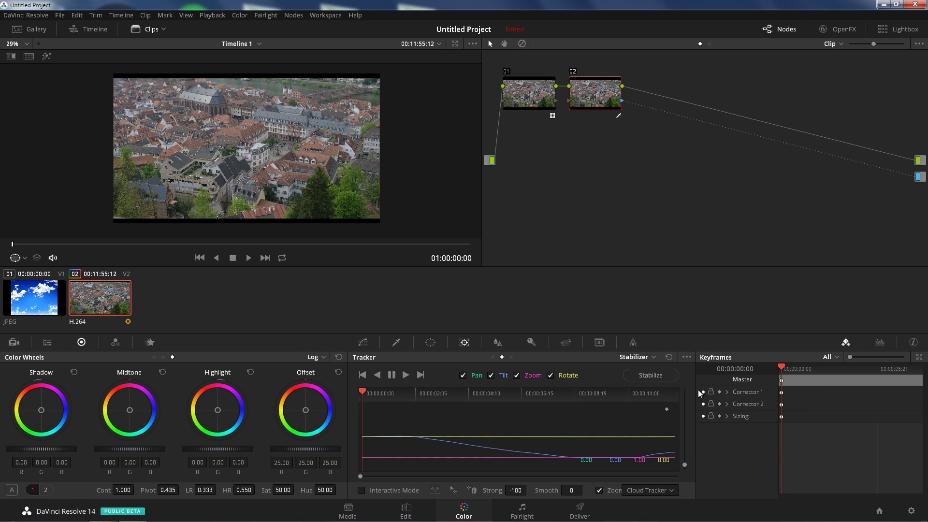
{"action": "left_click", "coordinate": [687, 358]}
{"action": "left_click", "coordinate": [714, 426]}
Step: Paste the copied track data into the blue-sky clip's Classic Stabilizer and stabilize the clip
{"action": "left_click", "coordinate": [63, 294]}
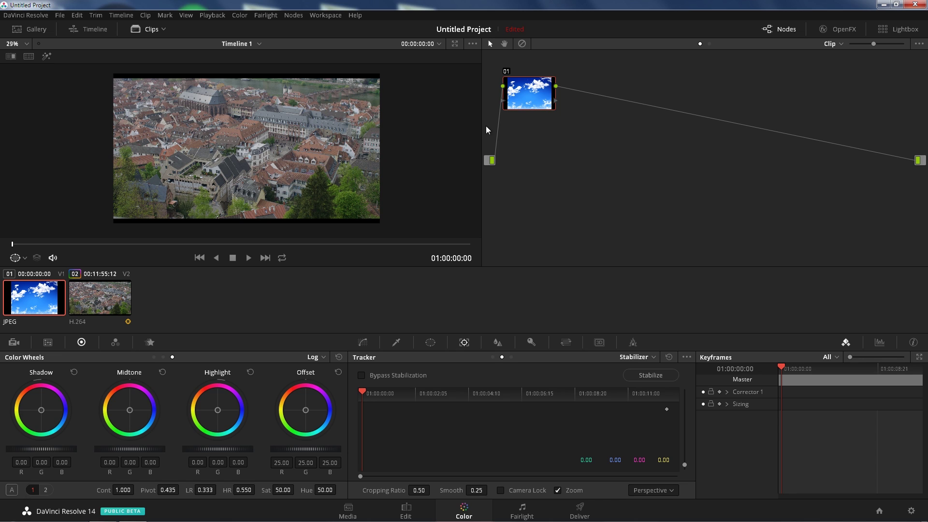
{"action": "left_click", "coordinate": [684, 359]}
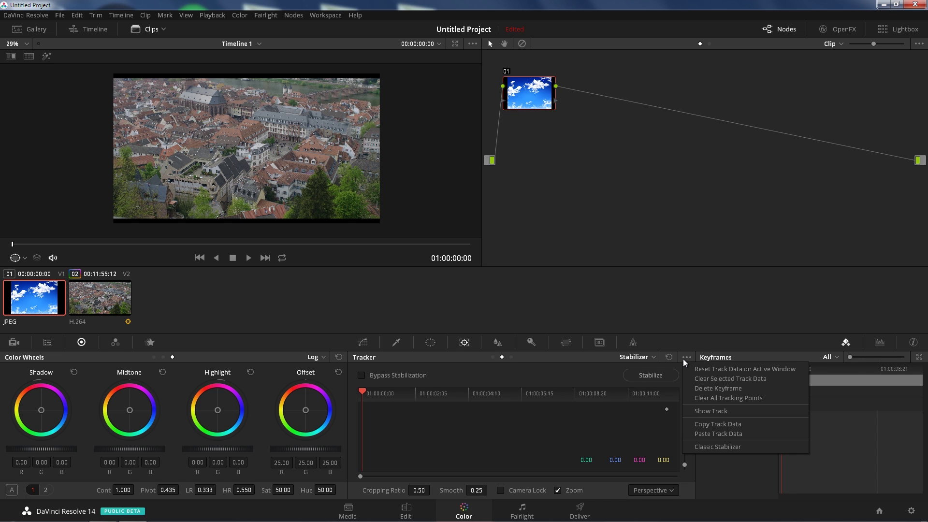
{"action": "left_click", "coordinate": [718, 447]}
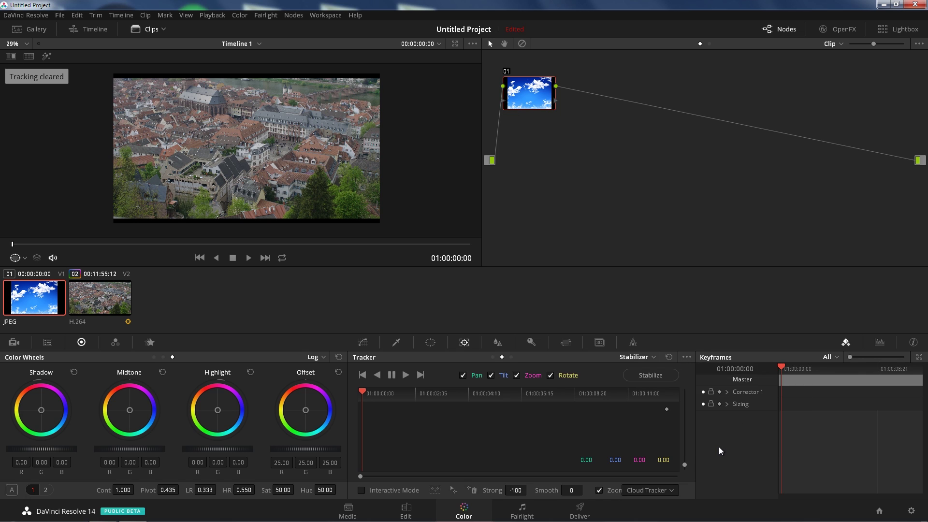
{"action": "left_click", "coordinate": [688, 359]}
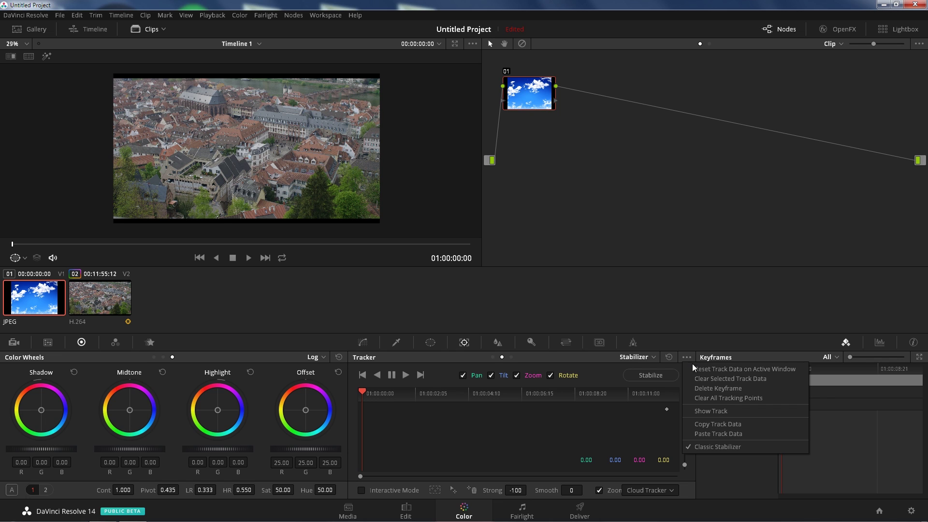
{"action": "left_click", "coordinate": [715, 435]}
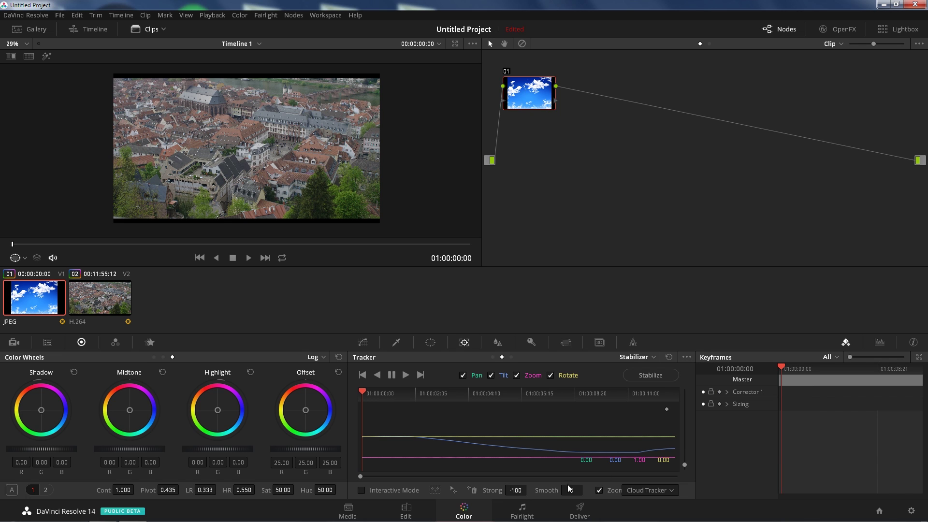
{"action": "left_click", "coordinate": [639, 377]}
Step: Play and scrub through the composite to check how the sky follows the camera movement
{"action": "left_click", "coordinate": [245, 259]}
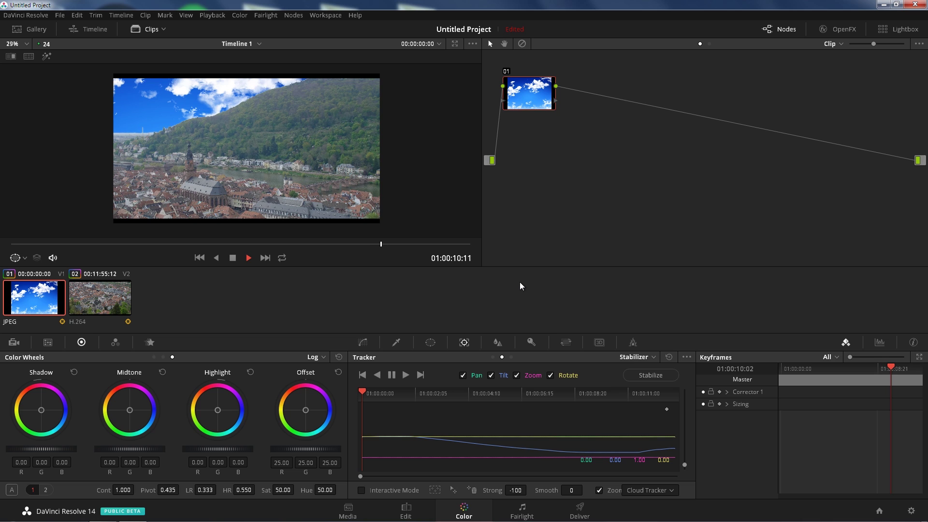
{"action": "left_click", "coordinate": [235, 258]}
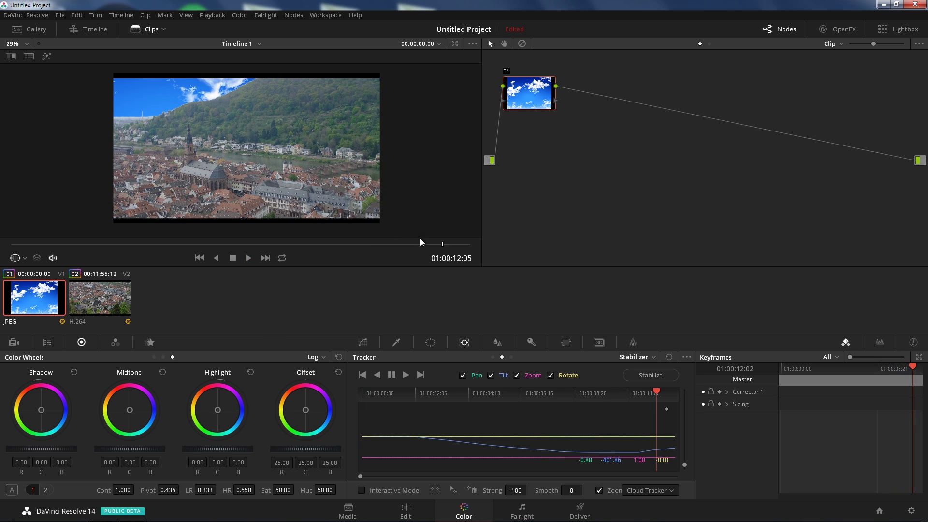
{"action": "left_click_drag", "start_coordinate": [430, 245], "coordinate": [395, 243]}
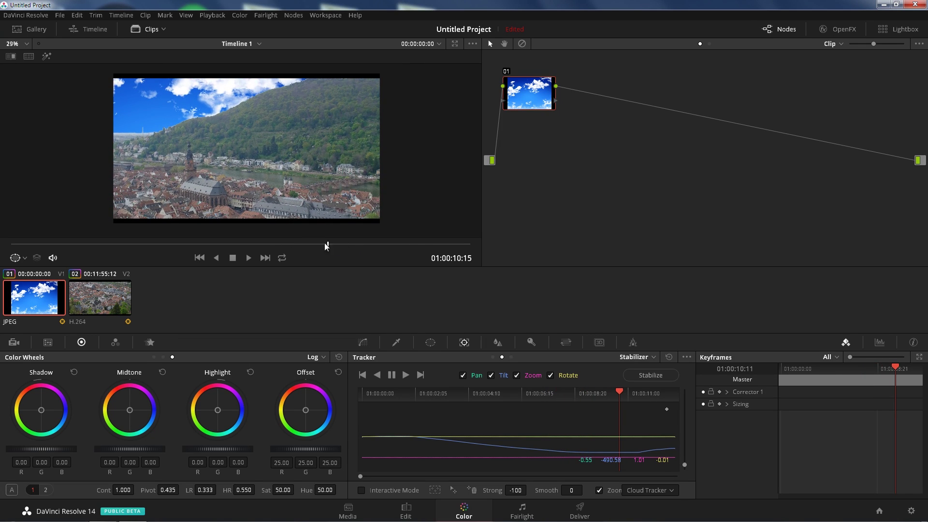
{"action": "left_click_drag", "start_coordinate": [200, 251], "coordinate": [506, 244]}
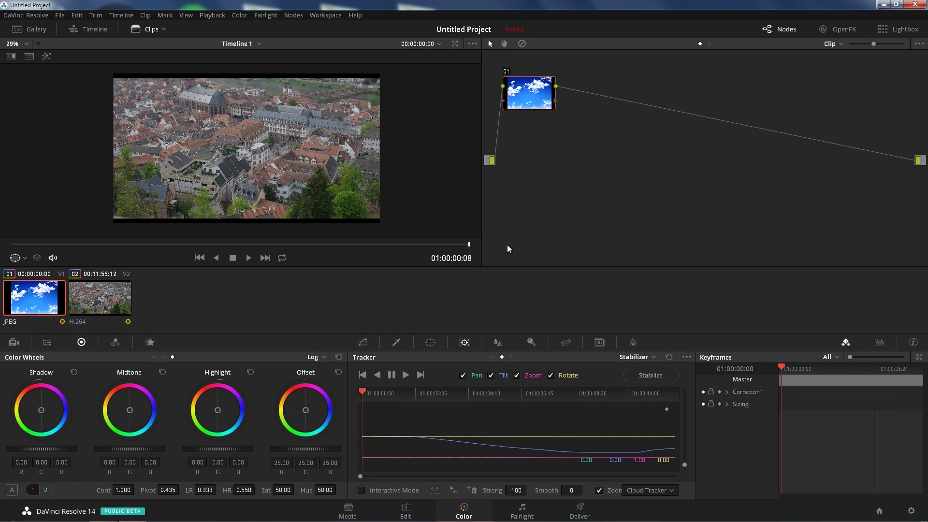
Step: Set the blue-sky image's vertical position to Y 140 on the Edit page
{"action": "left_click", "coordinate": [406, 512]}
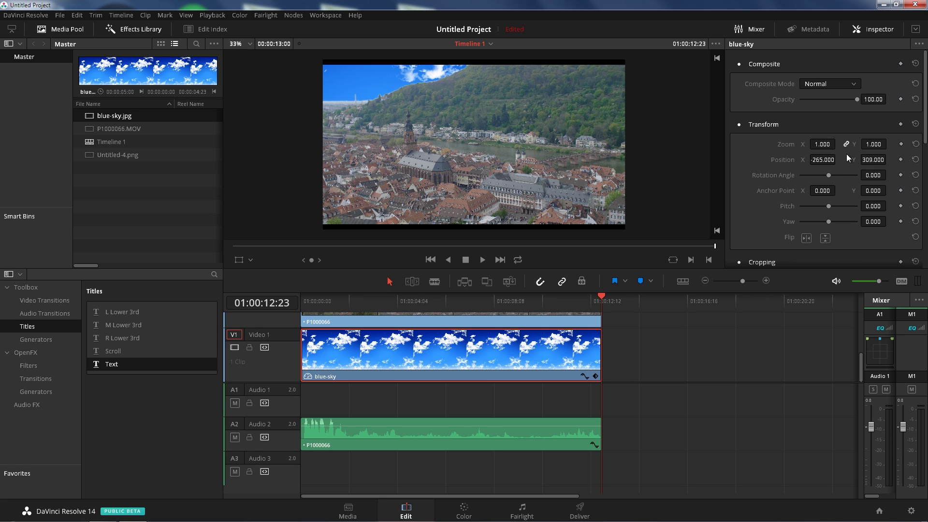
{"action": "left_click_drag", "start_coordinate": [870, 161], "coordinate": [788, 161]}
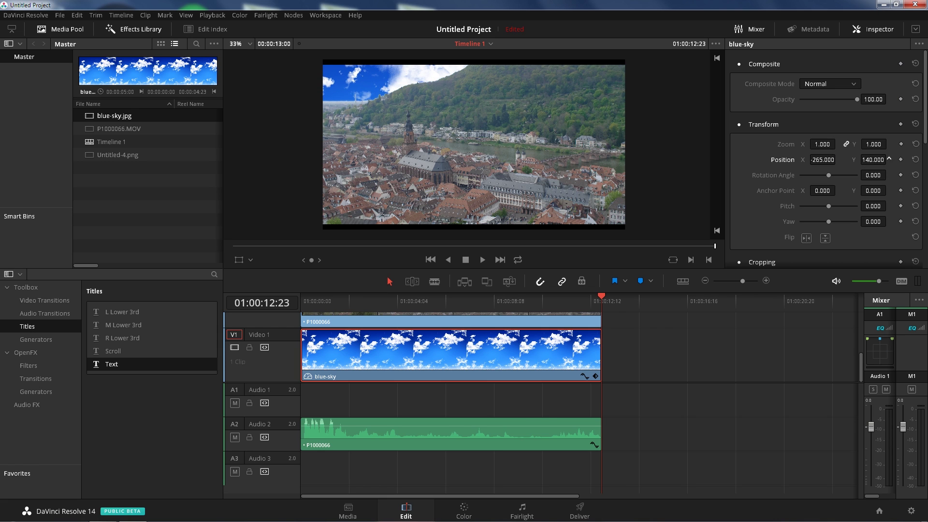
Step: Play the composite from the start in the enlarged Color page viewer and examine the tracked sky around the hillside
{"action": "left_click", "coordinate": [479, 510]}
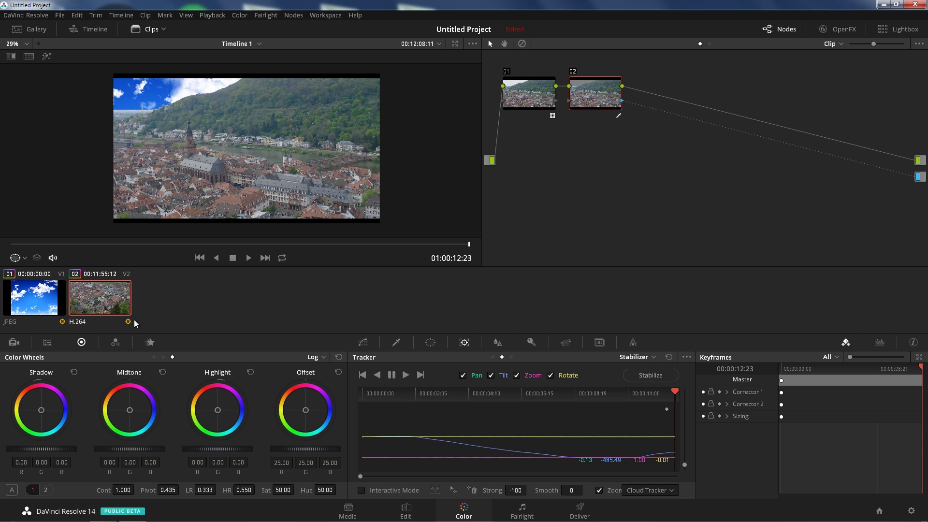
{"action": "left_click", "coordinate": [364, 391]}
{"action": "left_click", "coordinate": [248, 257]}
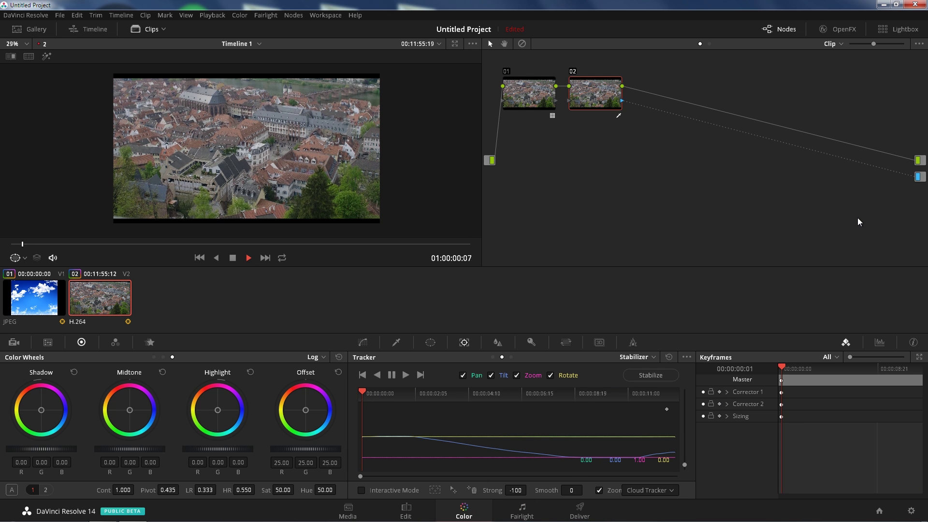
{"action": "key", "text": "alt+f"}
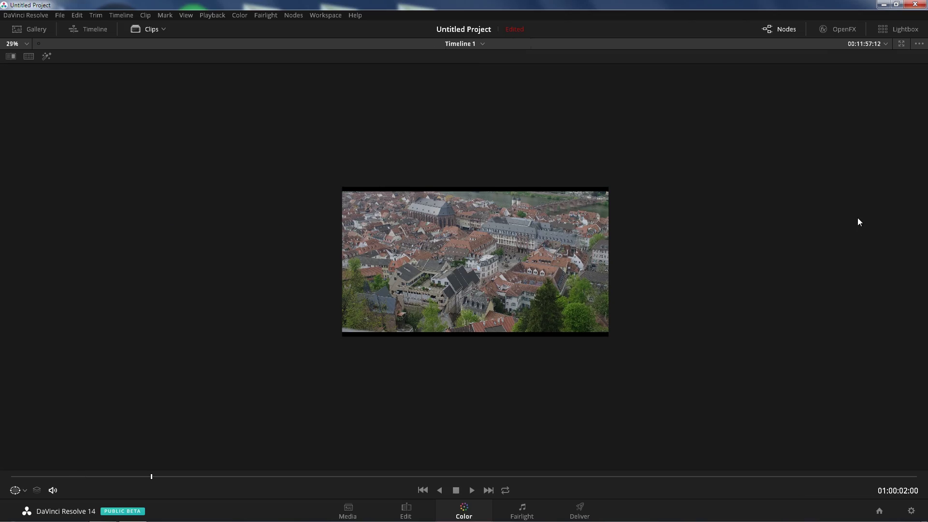
{"action": "scroll", "coordinate": [713, 304], "scroll_direction": "up", "scroll_amount": 4}
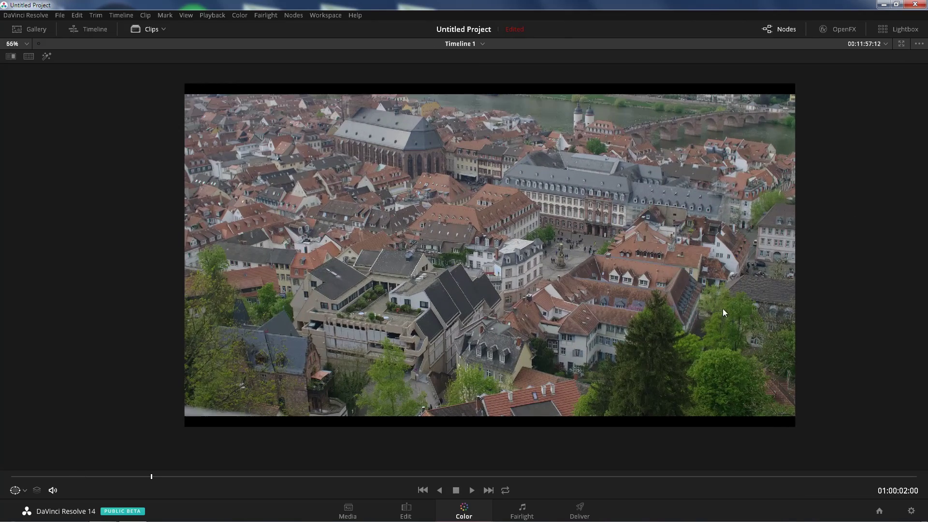
{"action": "key", "text": "space"}
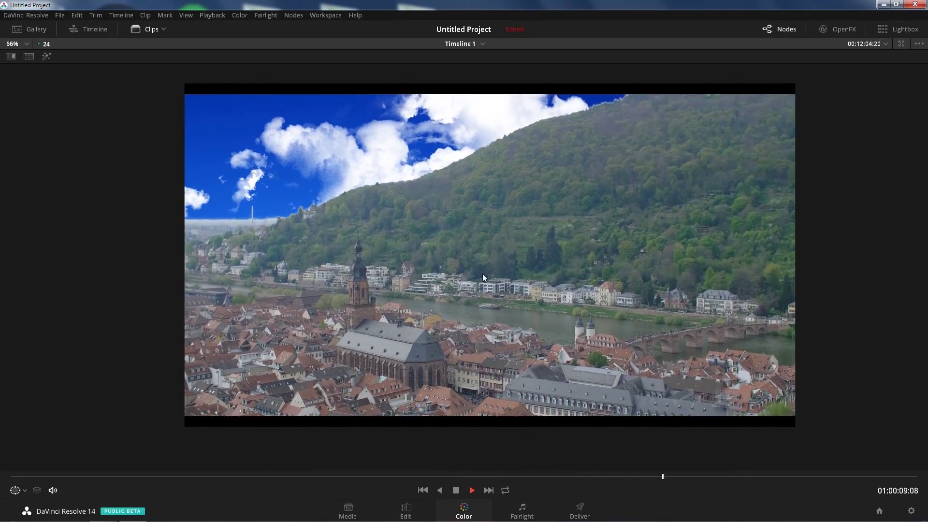
{"action": "left_click", "coordinate": [666, 478]}
{"action": "left_click_drag", "start_coordinate": [567, 480], "coordinate": [608, 484]}
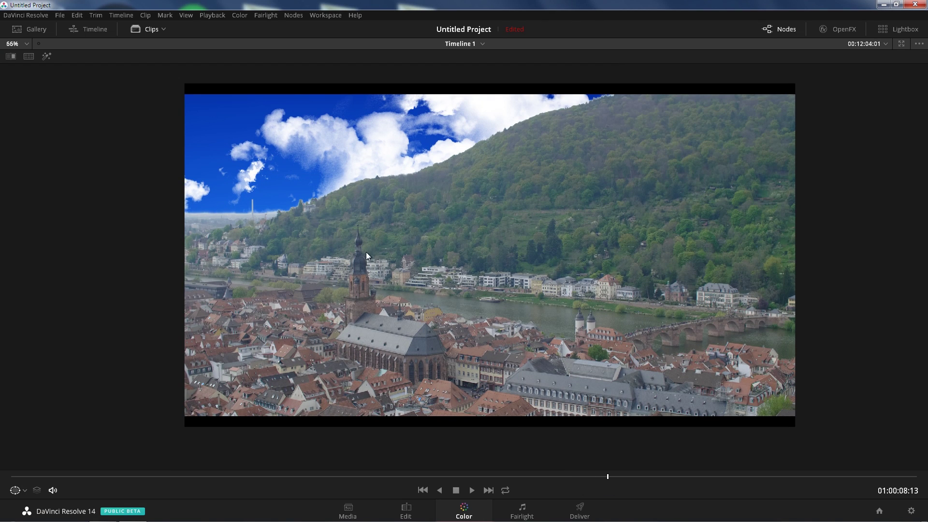
{"action": "key", "text": "alt+f"}
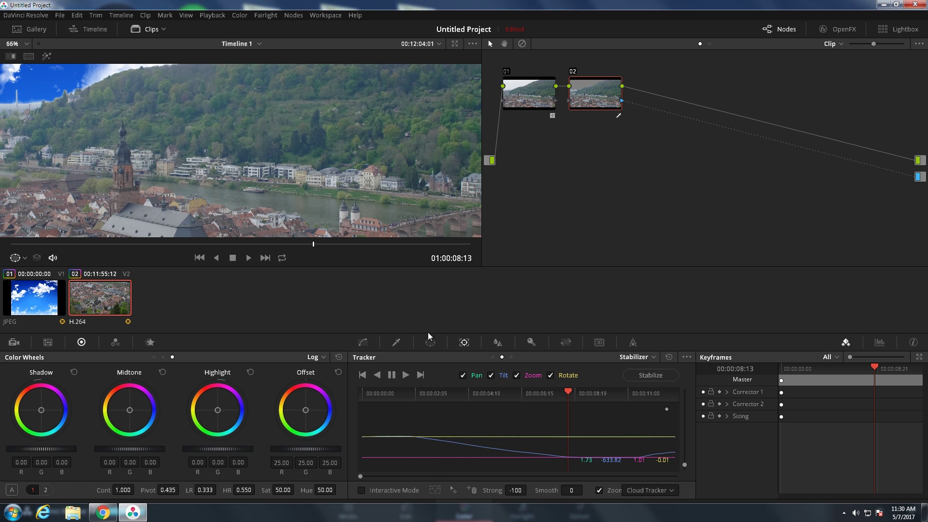
Step: Delete the blue-sky clip, and move the P1000066 clip down to Video 1 at the timeline start
{"action": "left_click", "coordinate": [406, 511]}
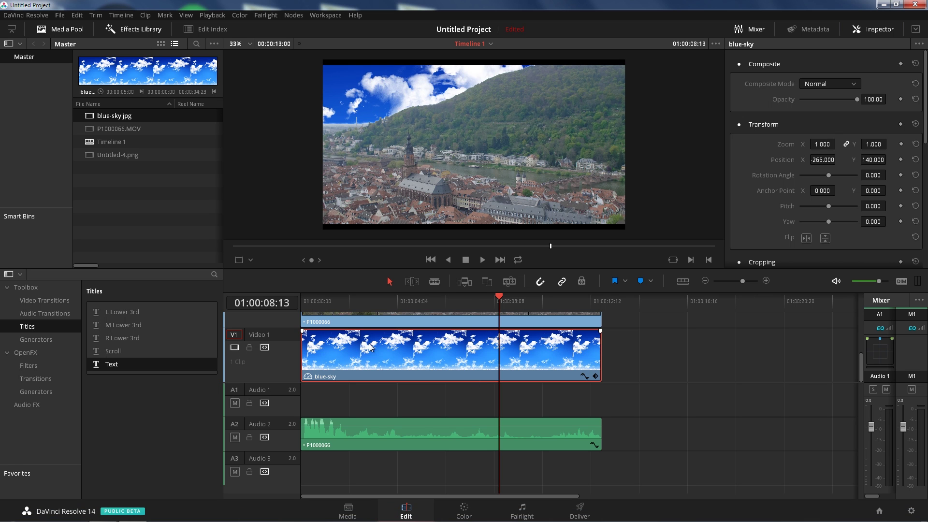
{"action": "key", "text": "Delete"}
{"action": "left_click_drag", "start_coordinate": [353, 322], "coordinate": [336, 362]}
{"action": "left_click_drag", "start_coordinate": [343, 301], "coordinate": [298, 301]}
Step: Delete node 02 with the sky qualifier from the P1000066 clip on the Color page and check a later frame
{"action": "left_click", "coordinate": [462, 513]}
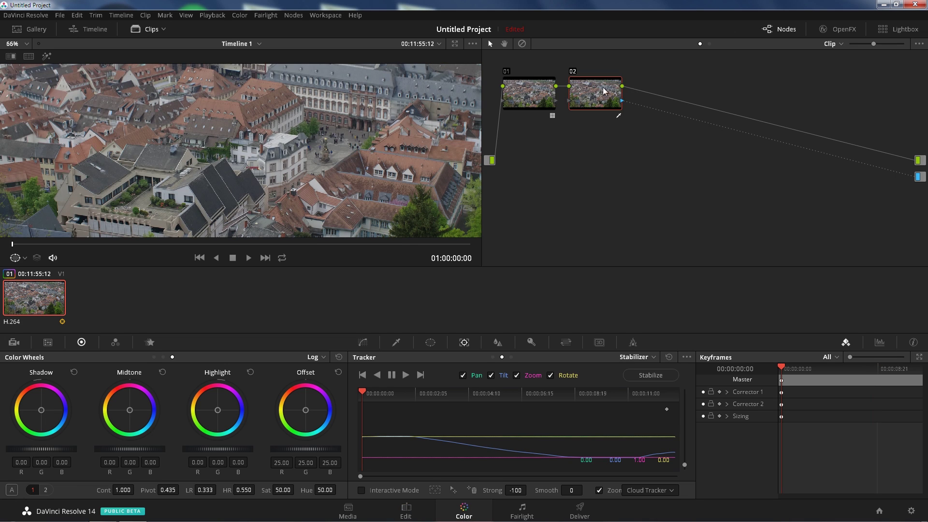
{"action": "left_click_drag", "start_coordinate": [216, 244], "coordinate": [85, 248]}
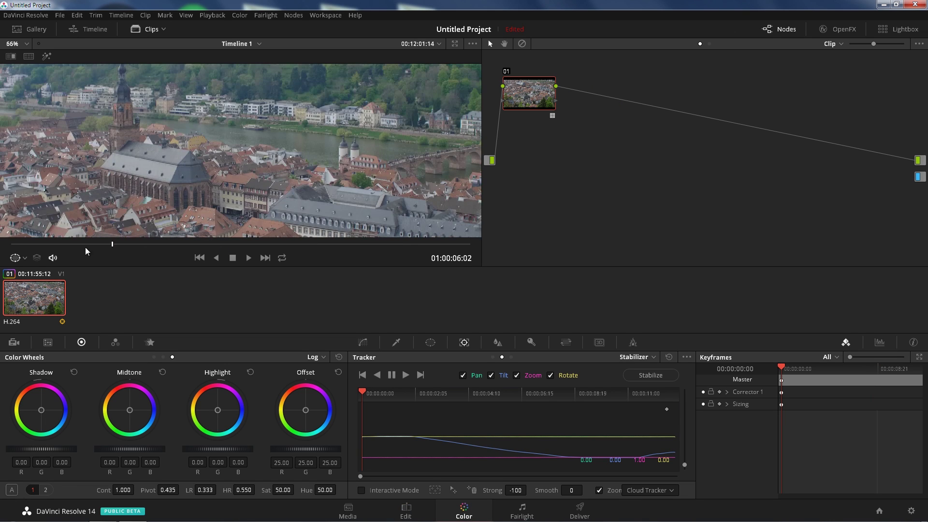
Step: Return to the Edit page and place Untitled-4.png above the P1000066 clip at the timeline start
{"action": "left_click", "coordinate": [406, 512]}
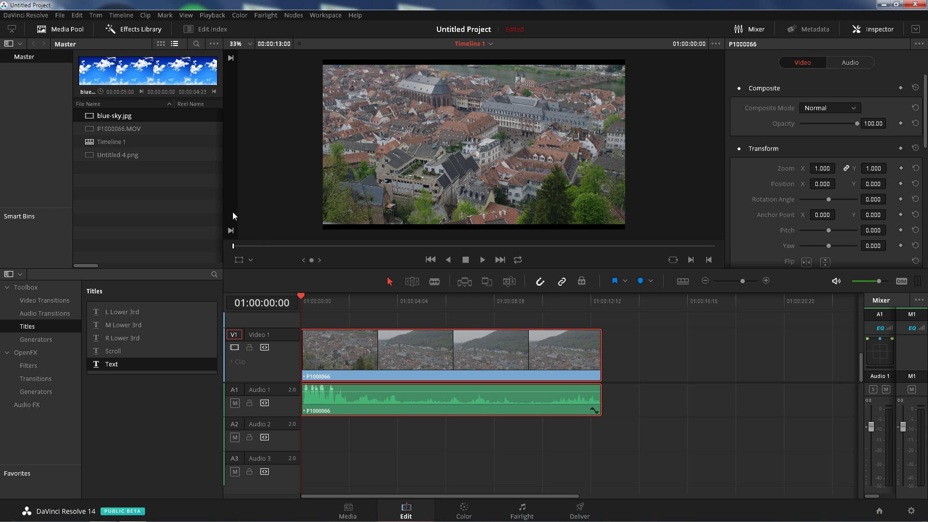
{"action": "left_click_drag", "start_coordinate": [122, 155], "coordinate": [298, 321]}
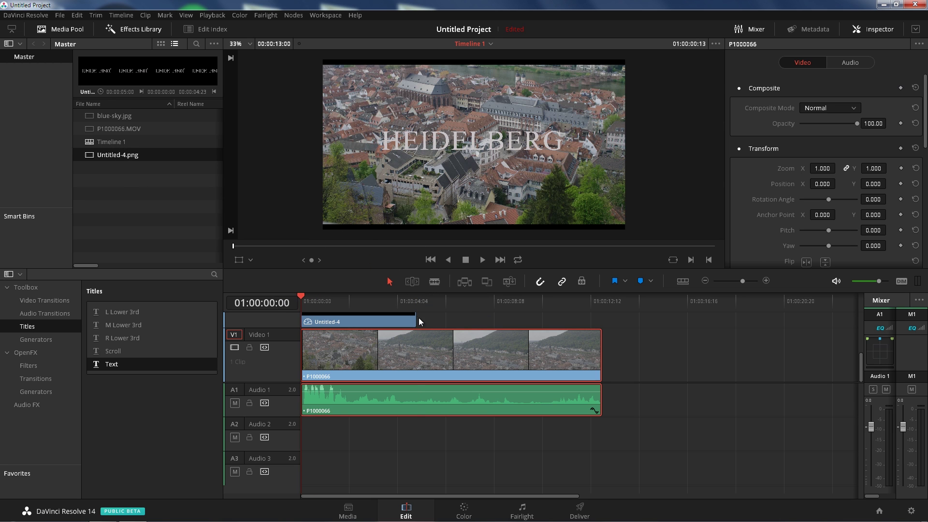
Step: Extend the Untitled-4 title clip on the timeline to the end of the P1000066 clip
{"action": "left_click_drag", "start_coordinate": [419, 321], "coordinate": [602, 322]}
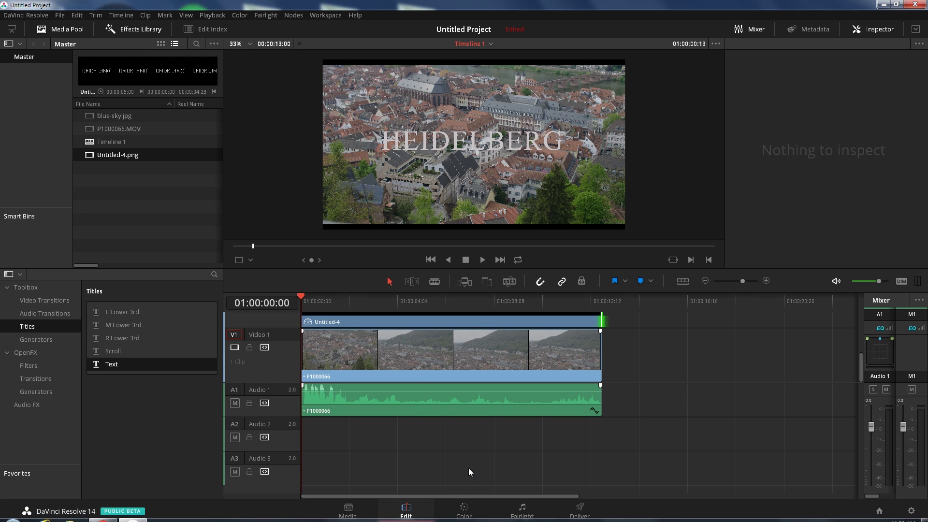
Step: On the Color page, enable Classic Stabilizer for the HEIDELBERG title clip, paste the copied track data and stabilize it
{"action": "left_click", "coordinate": [464, 510]}
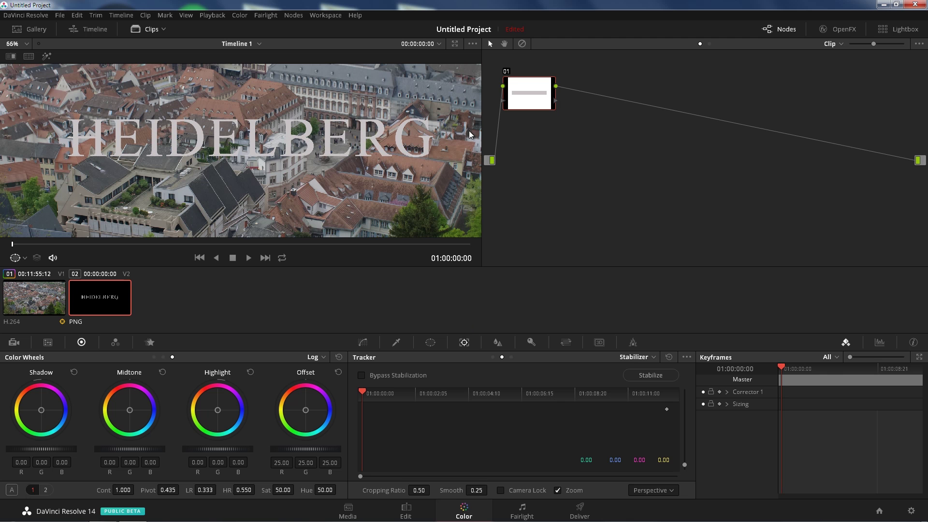
{"action": "left_click", "coordinate": [686, 357]}
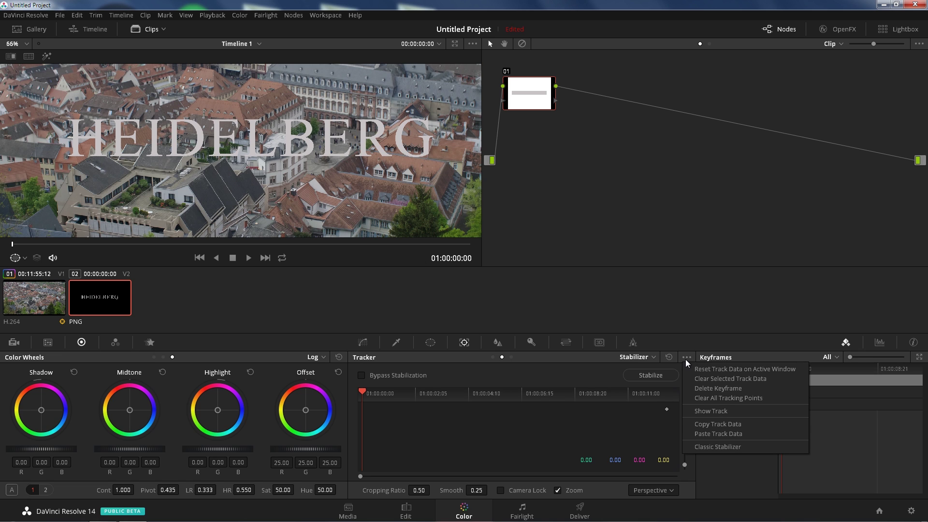
{"action": "left_click", "coordinate": [718, 446]}
{"action": "left_click", "coordinate": [690, 361]}
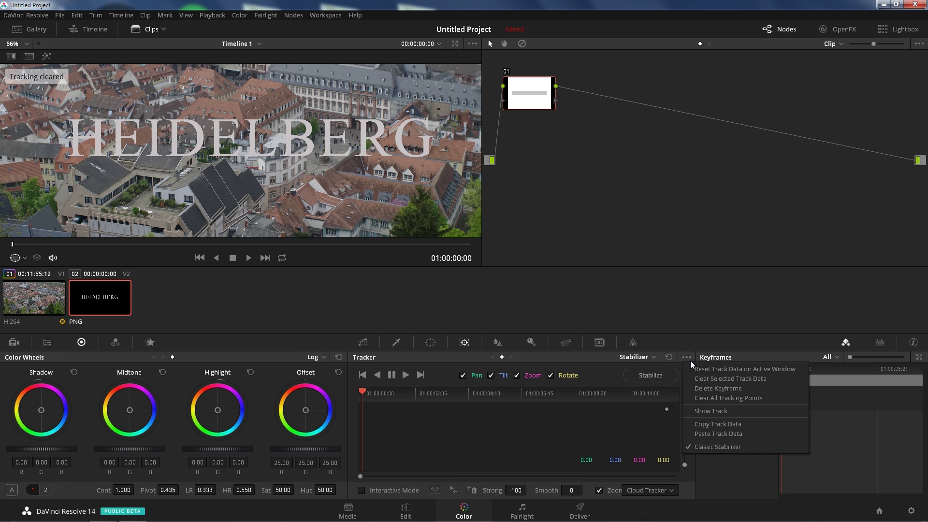
{"action": "left_click", "coordinate": [704, 434]}
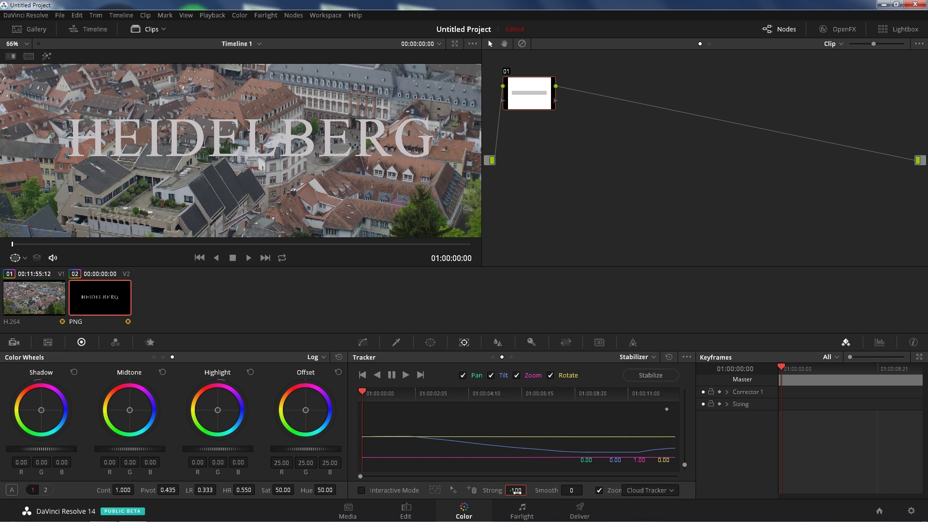
{"action": "left_click", "coordinate": [642, 376]}
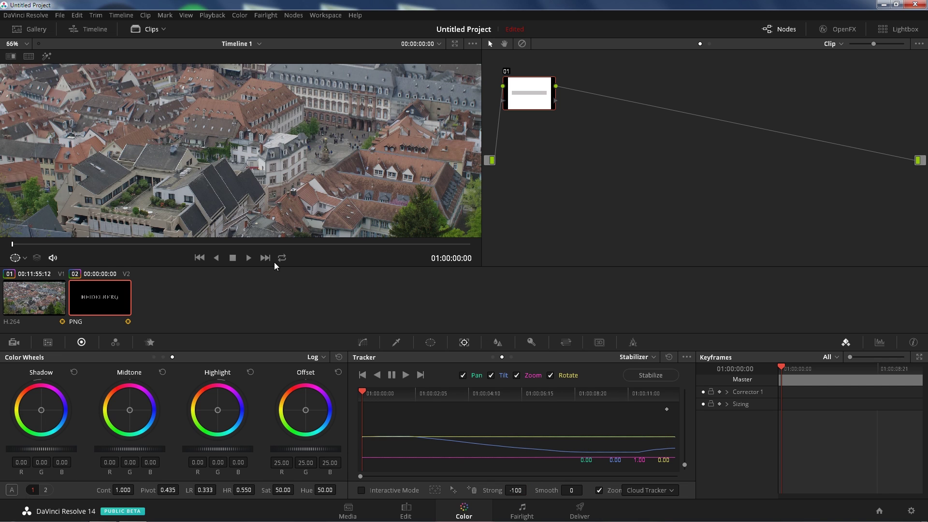
Step: Play the composite from the start and examine how the HEIDELBERG title follows the camera, with the full frame in view
{"action": "left_click", "coordinate": [248, 258]}
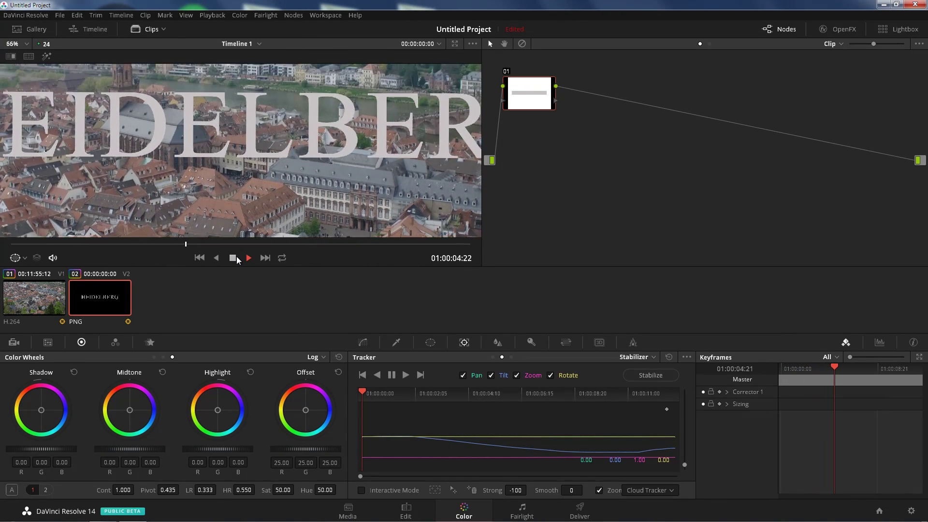
{"action": "left_click", "coordinate": [234, 257]}
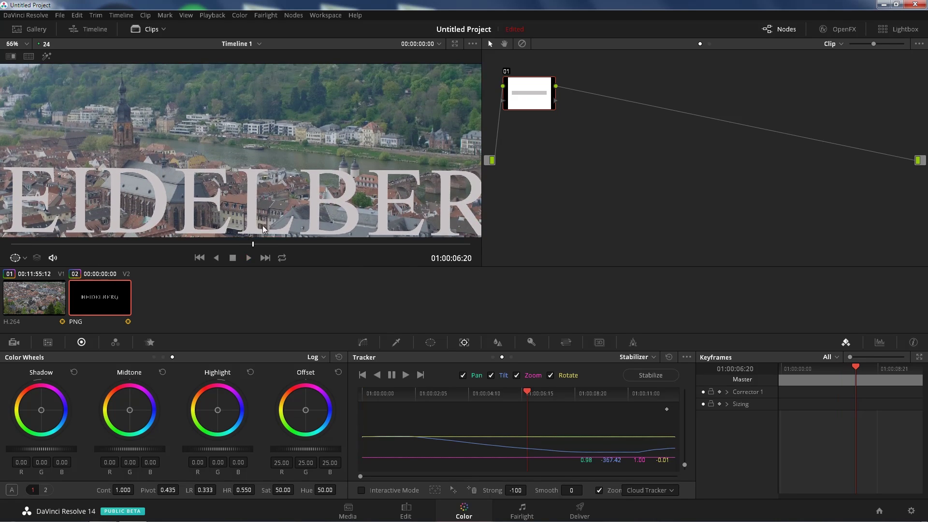
{"action": "scroll", "coordinate": [292, 198], "scroll_direction": "down", "scroll_amount": 4}
{"action": "left_click", "coordinate": [244, 259]}
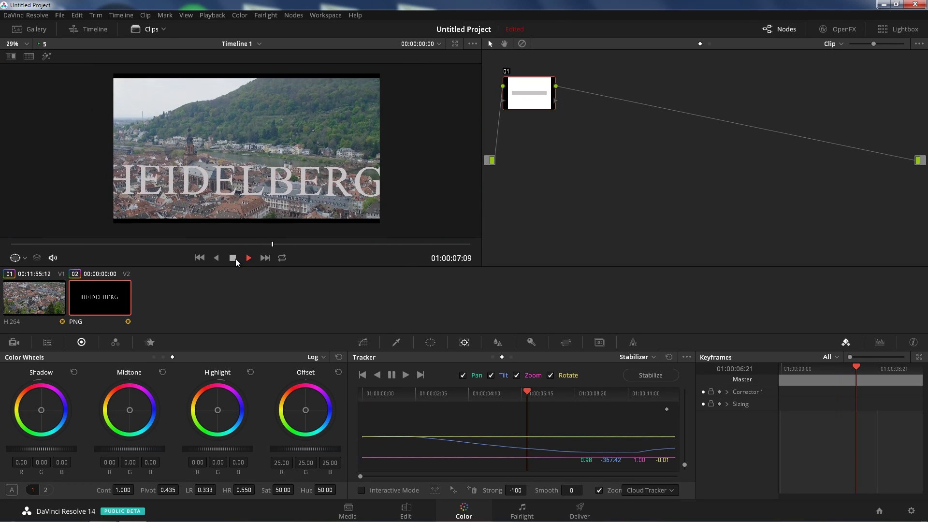